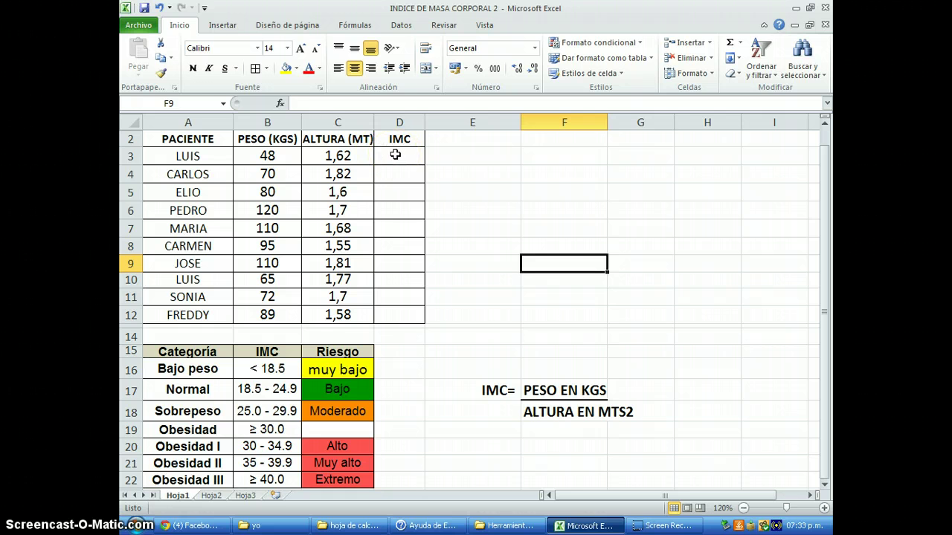
- Calculate the first patient's IMC in cell D3 with the formula =B3/(C3)^2
{"action": "left_click", "coordinate": [395, 154]}
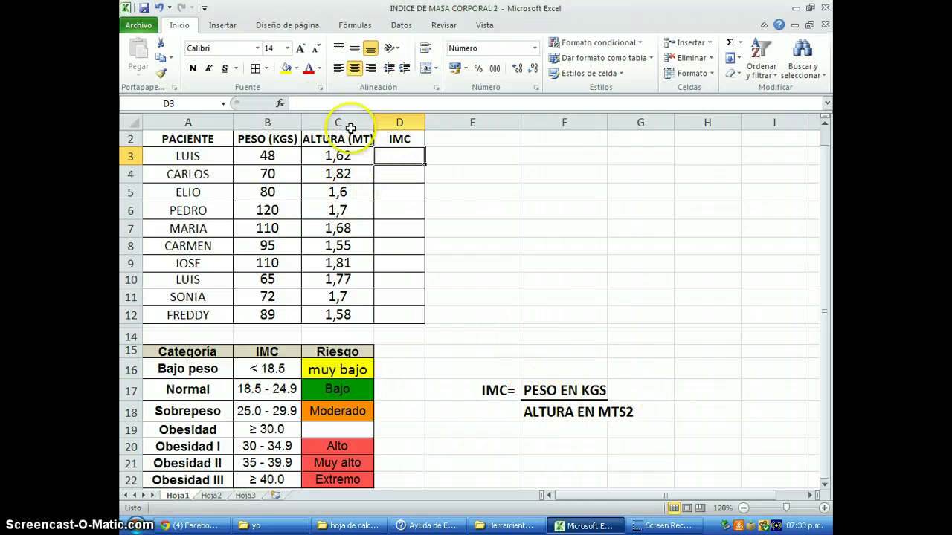
{"action": "left_click", "coordinate": [314, 104]}
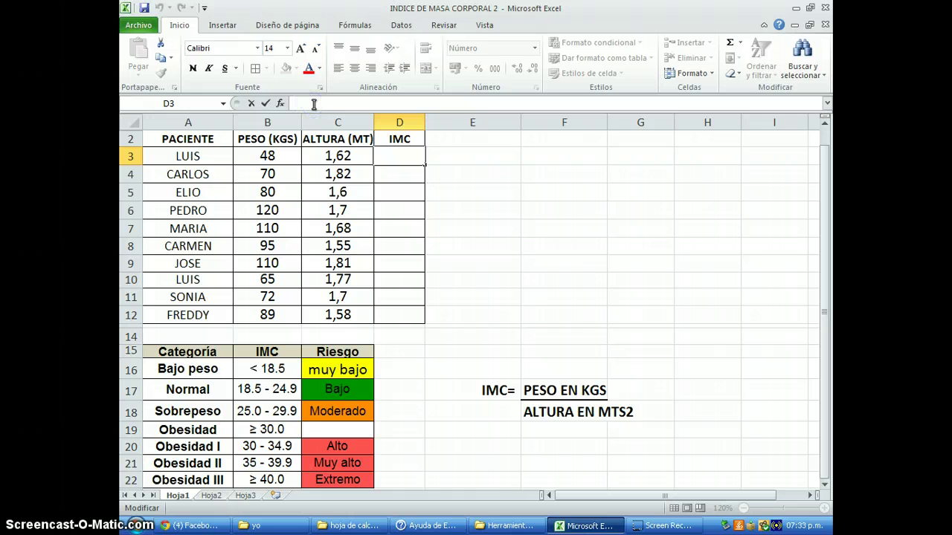
{"action": "type", "text": "="}
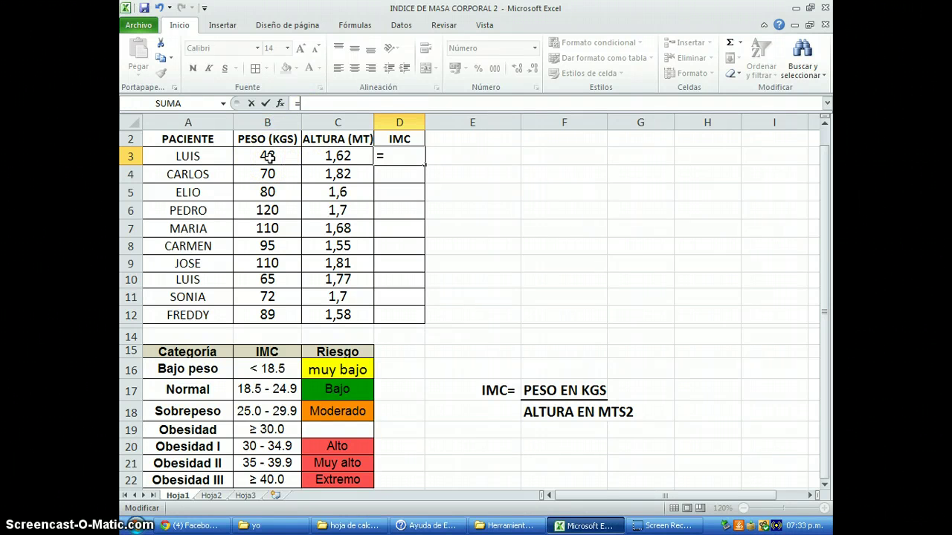
{"action": "type", "text": "B3/("}
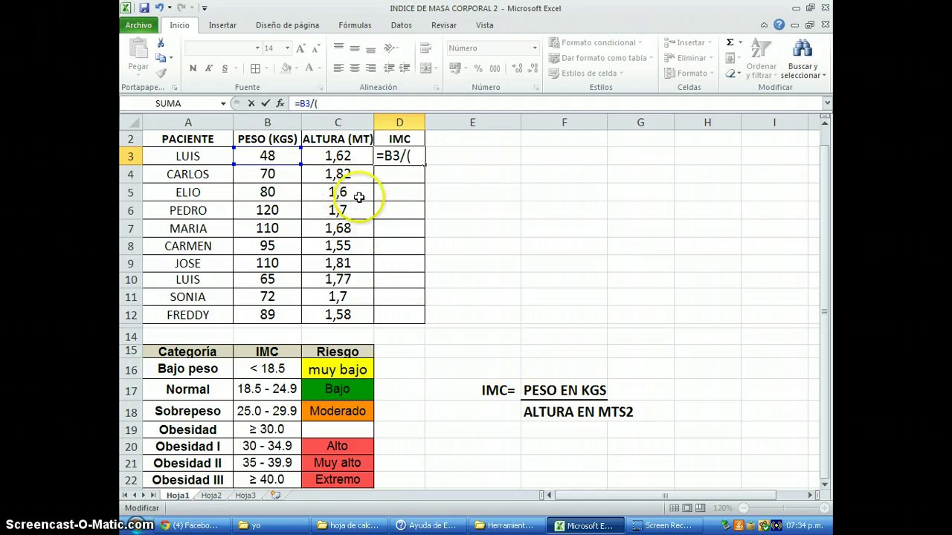
{"action": "type", "text": "C3"}
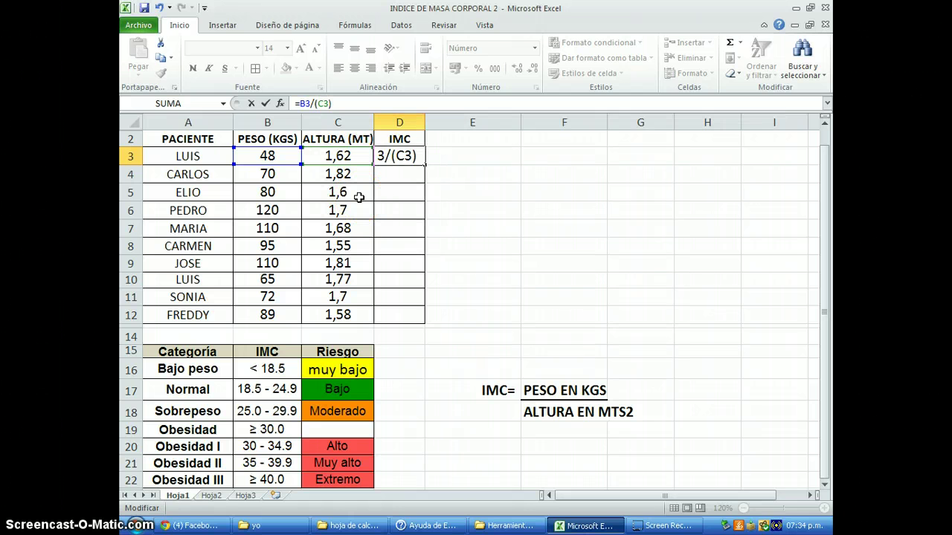
{"action": "type", "text": ")^^"}
{"action": "left_click", "coordinate": [338, 104]}
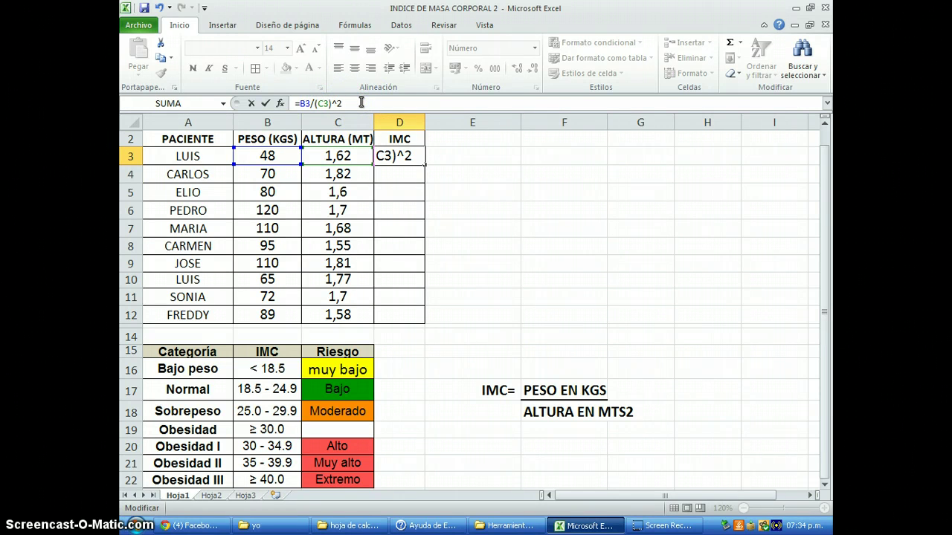
{"action": "key", "text": "Return"}
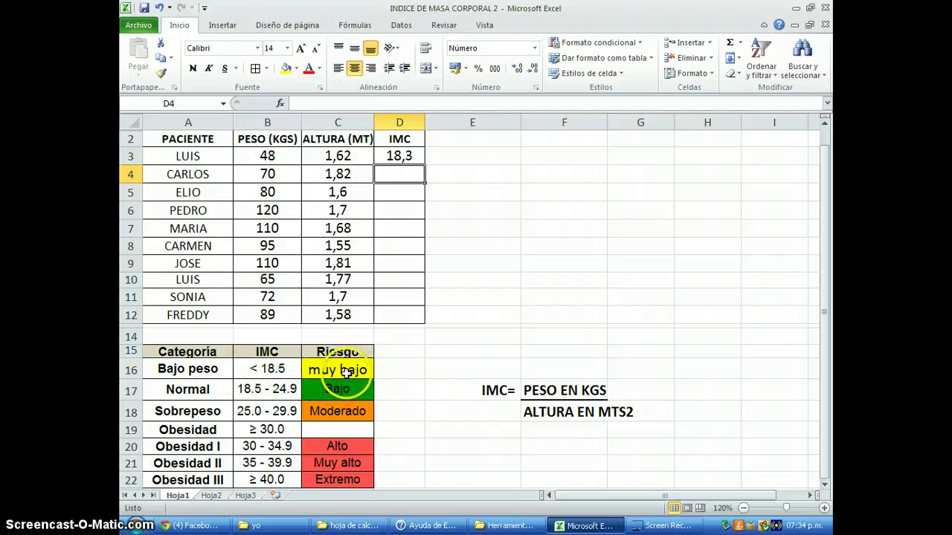
- Copy the IMC formula from D3 down to D12 for all remaining patients
{"action": "left_click", "coordinate": [407, 156]}
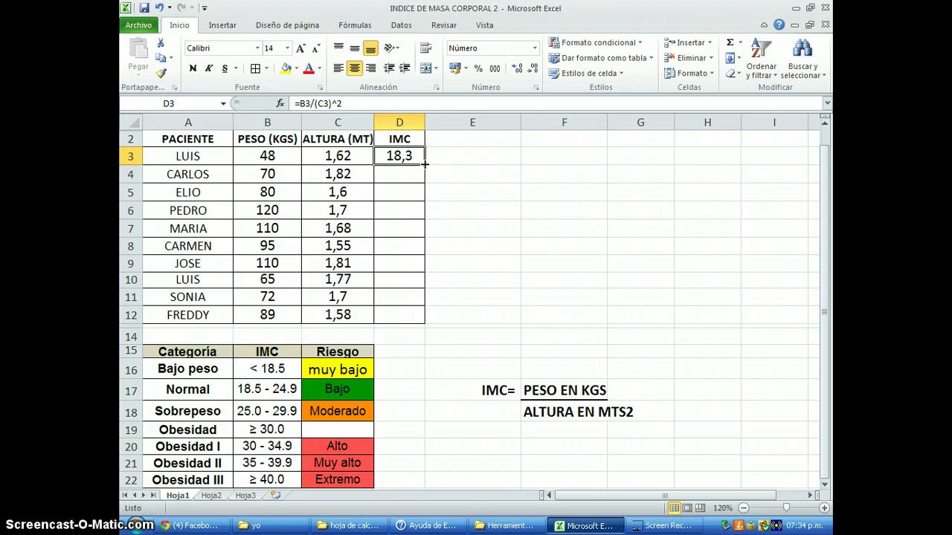
{"action": "left_click_drag", "start_coordinate": [424, 163], "coordinate": [421, 320]}
{"action": "left_click", "coordinate": [453, 294]}
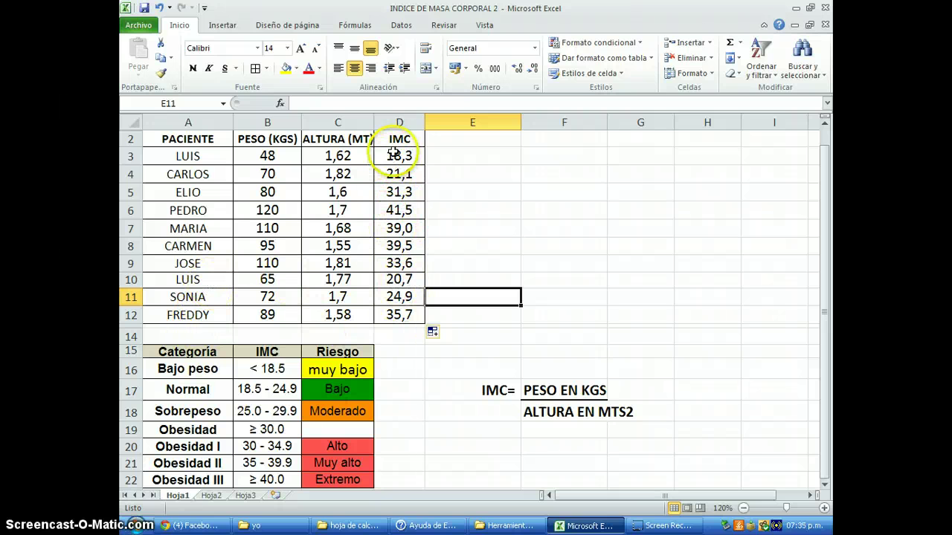
- Shade the IMC column, cells D2 through D12, with a light tan theme fill colour
{"action": "left_click_drag", "start_coordinate": [399, 137], "coordinate": [399, 316]}
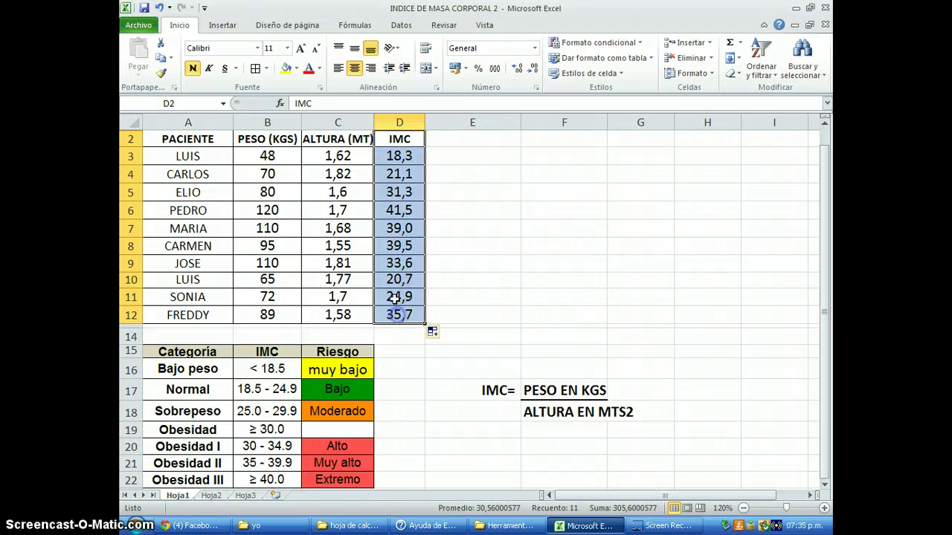
{"action": "left_click", "coordinate": [296, 69]}
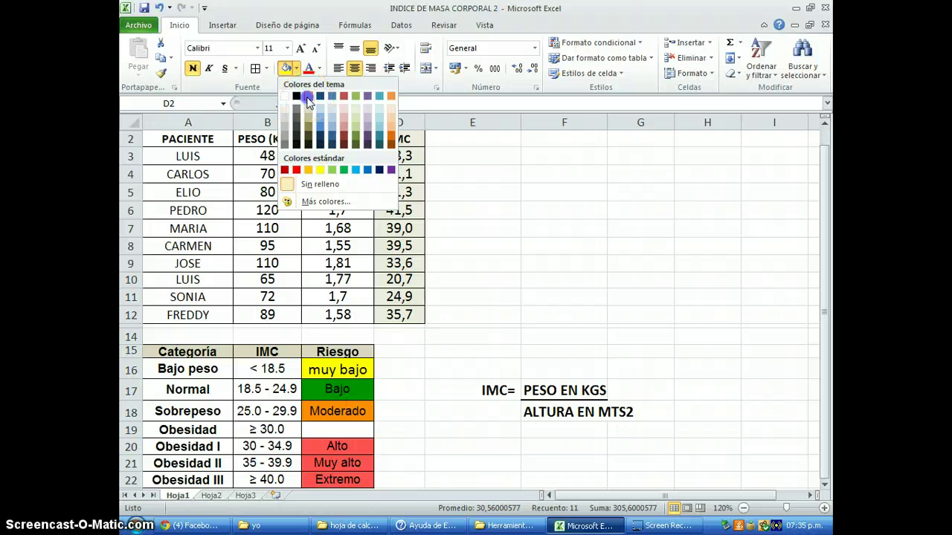
{"action": "left_click", "coordinate": [309, 101]}
{"action": "left_click", "coordinate": [454, 176]}
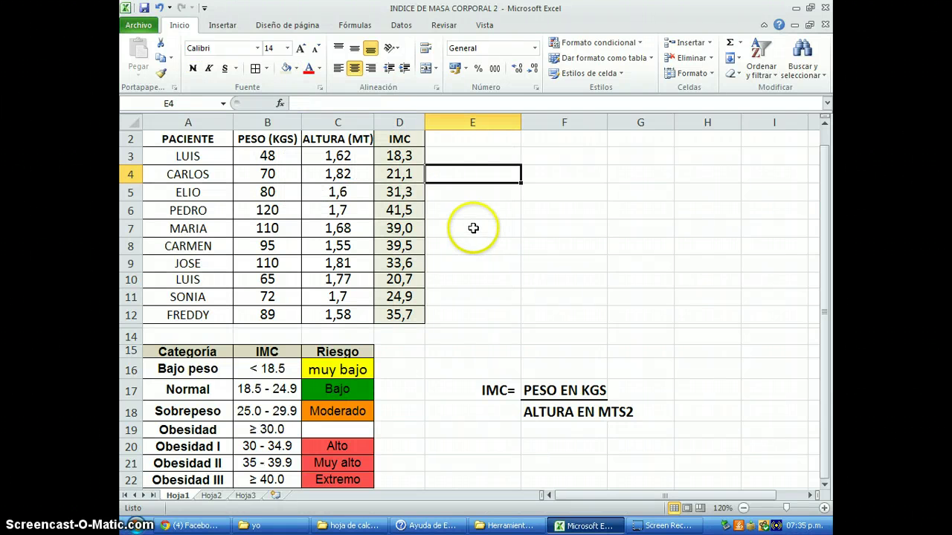
- Enter the heading CATEGORIA DE PESO in cell E2 and widen column E to fit it
{"action": "left_click", "coordinate": [467, 139]}
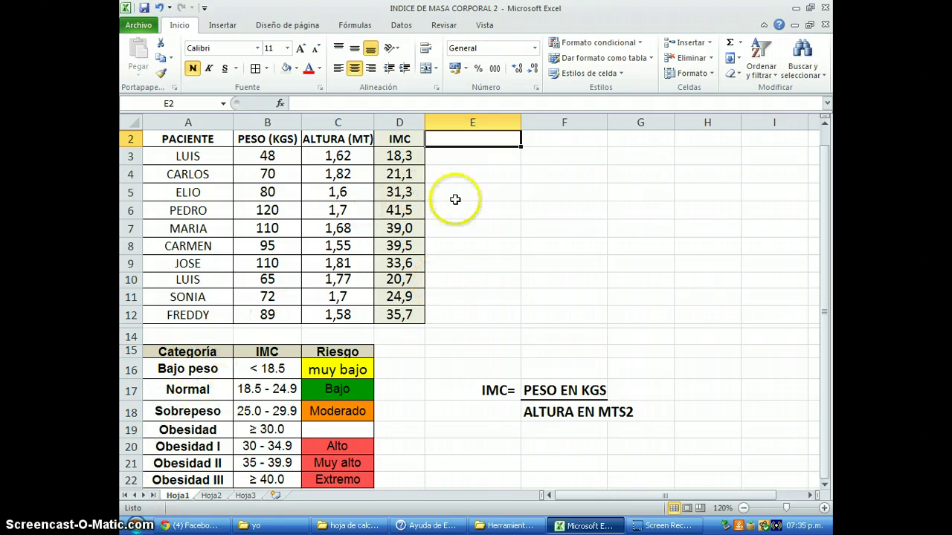
{"action": "type", "text": "CATEG"}
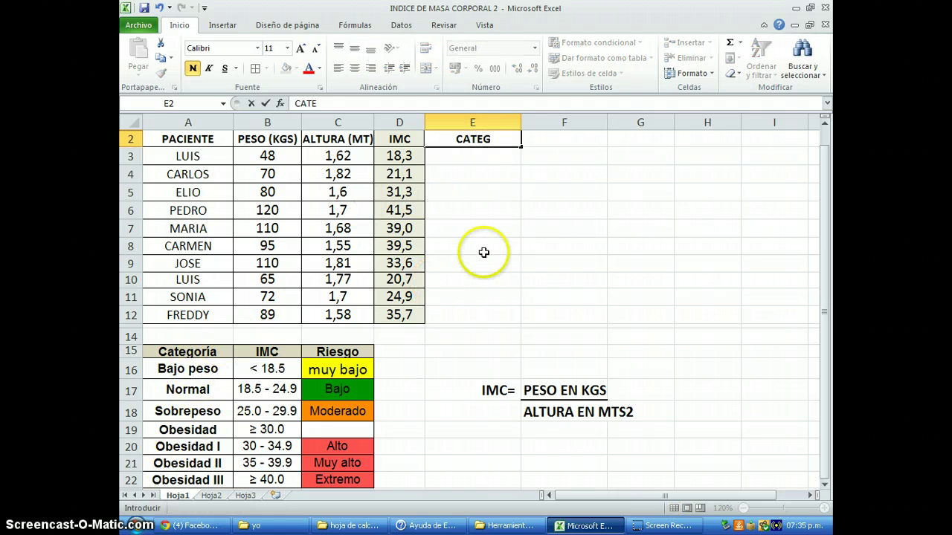
{"action": "type", "text": "ORIA DE"}
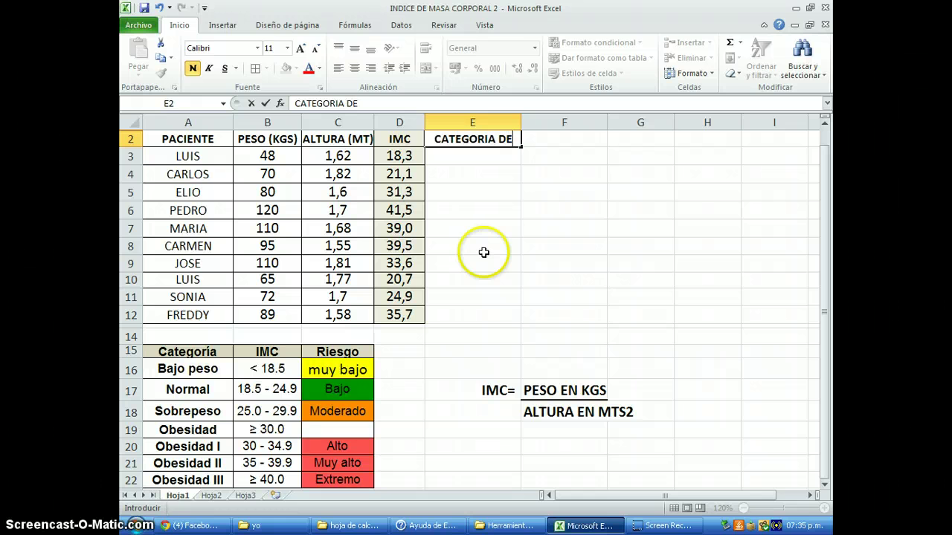
{"action": "type", "text": " PESO"}
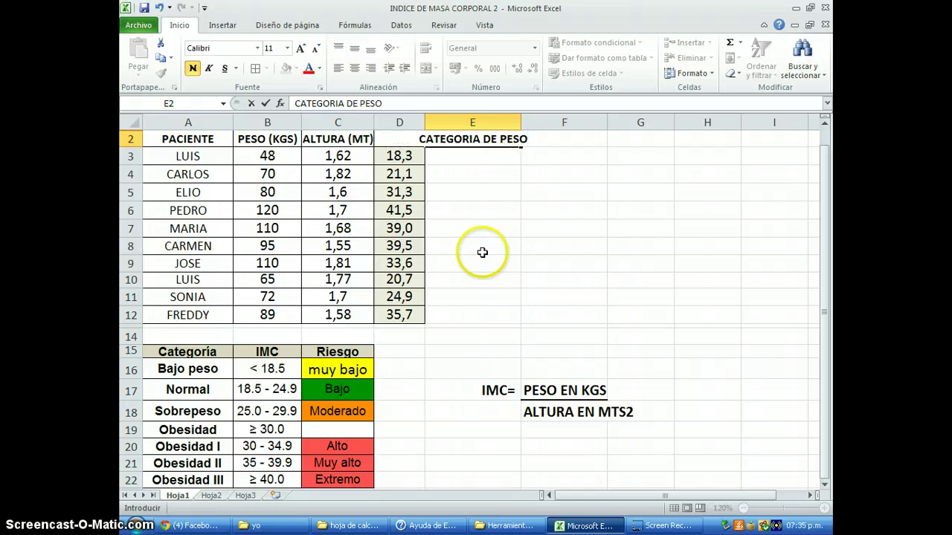
{"action": "left_click", "coordinate": [483, 253]}
{"action": "left_click", "coordinate": [467, 148]}
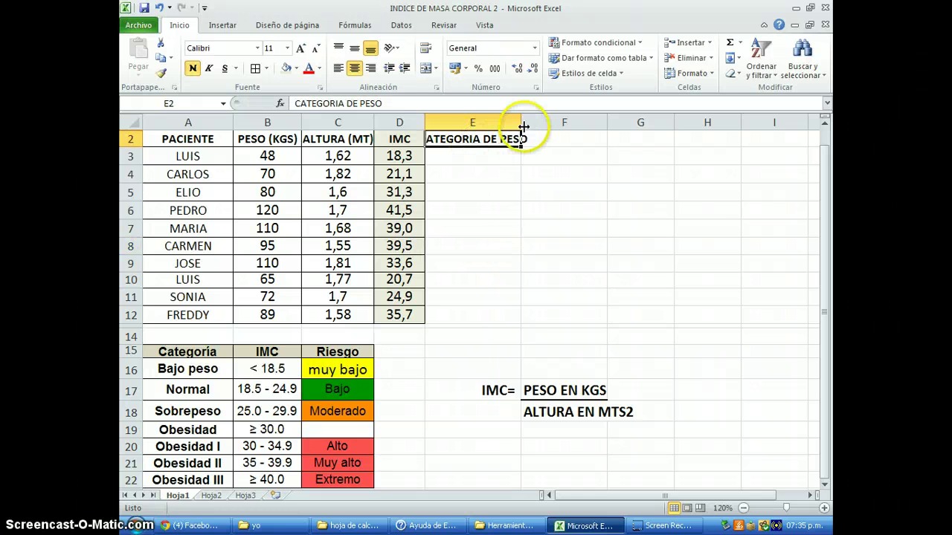
{"action": "left_click_drag", "start_coordinate": [523, 121], "coordinate": [541, 121]}
{"action": "left_click", "coordinate": [491, 179]}
- Apply all borders to the CATEGORIA DE PESO column, cells E2 through E12
{"action": "left_click_drag", "start_coordinate": [469, 138], "coordinate": [497, 318]}
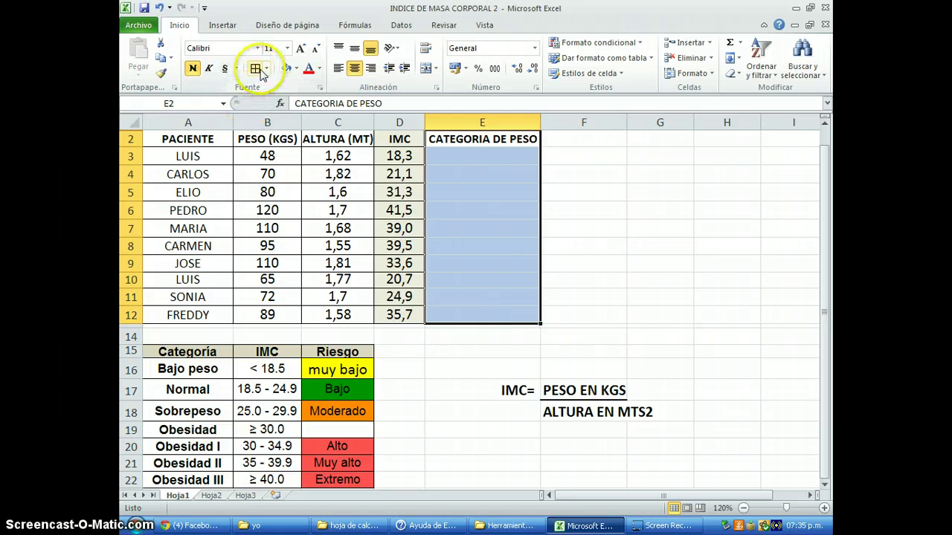
{"action": "left_click", "coordinate": [255, 68]}
{"action": "left_click", "coordinate": [604, 227]}
- Begin an SI formula in cell E3 with the logical test D3<18,5, ready for its value-if-true argument
{"action": "left_click", "coordinate": [484, 157]}
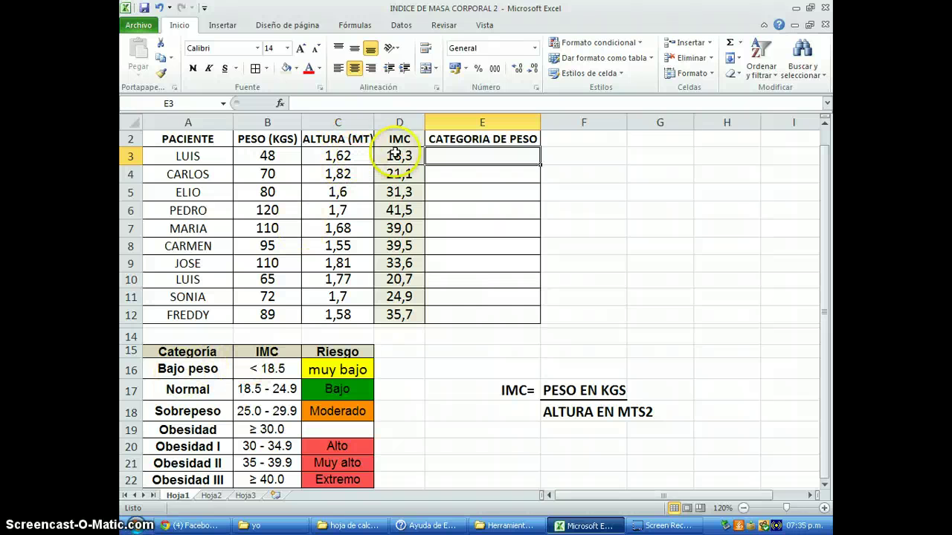
{"action": "left_click", "coordinate": [440, 156]}
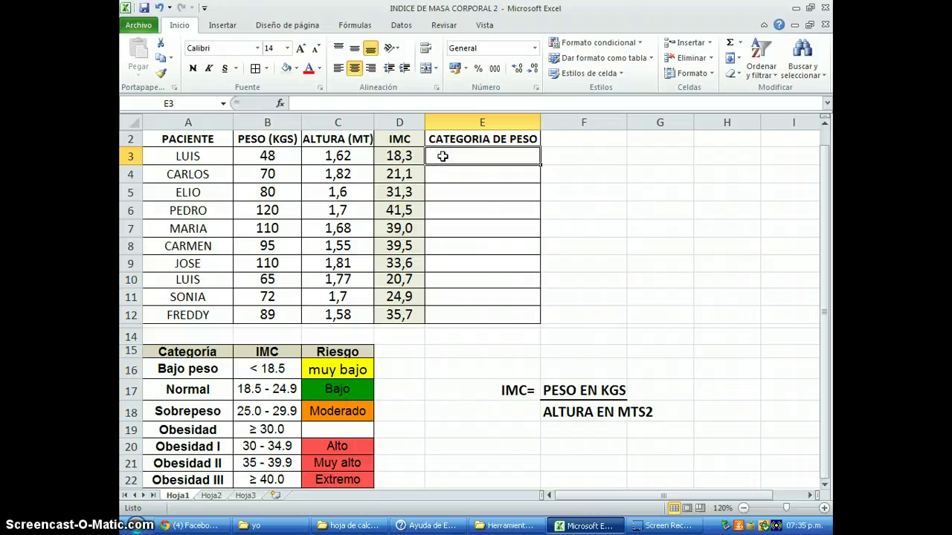
{"action": "left_click", "coordinate": [354, 104]}
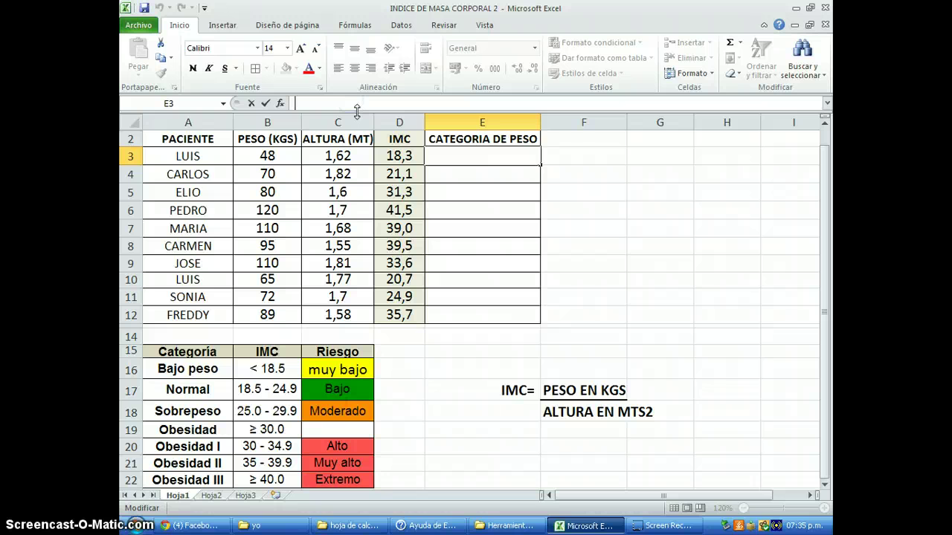
{"action": "type", "text": "="}
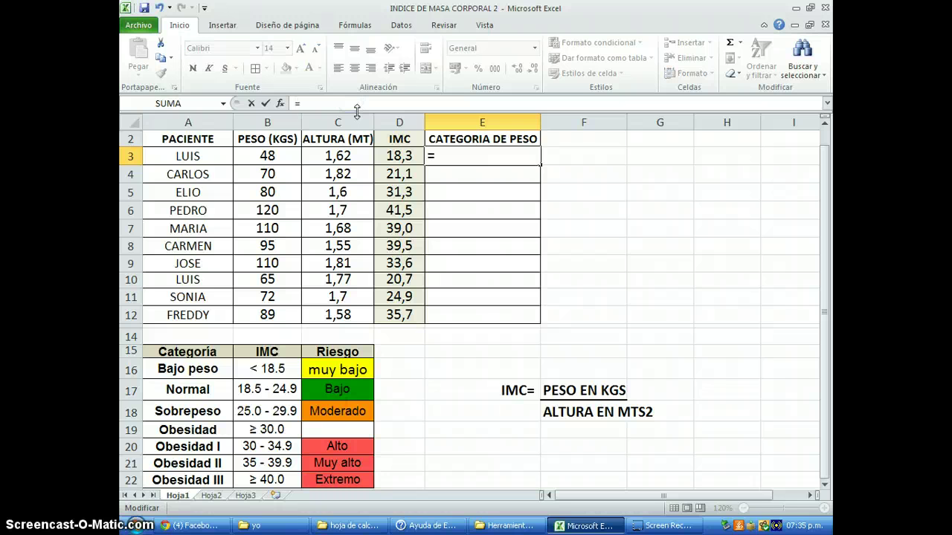
{"action": "type", "text": "SI"}
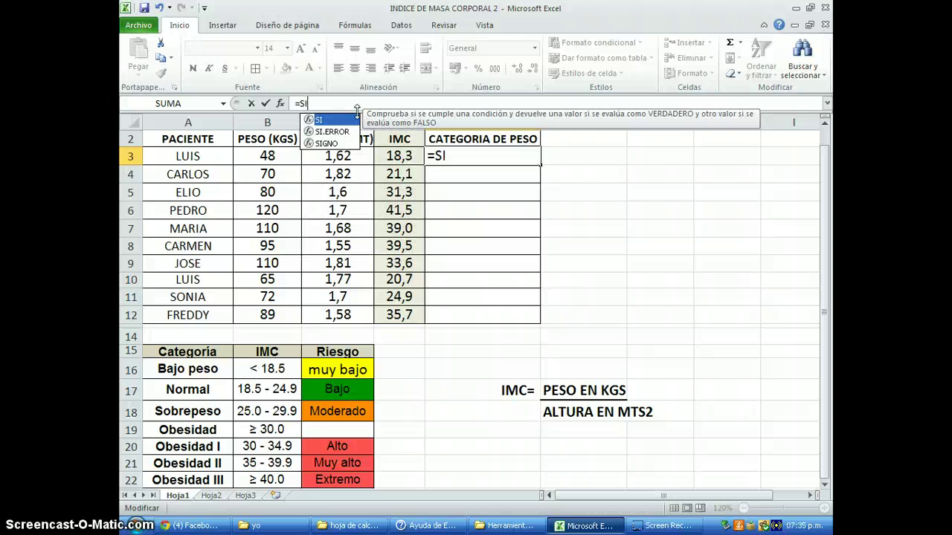
{"action": "type", "text": "("}
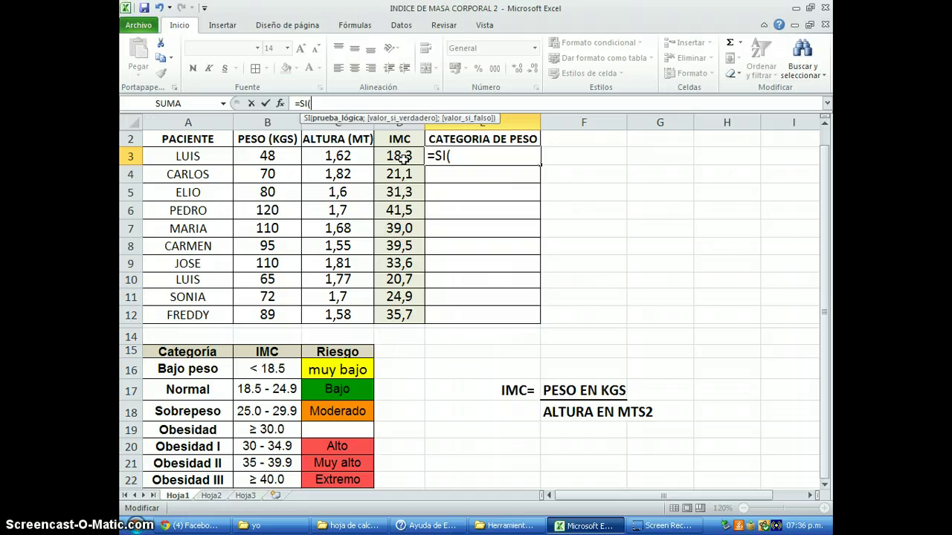
{"action": "type", "text": "D3"}
{"action": "type", "text": "18"}
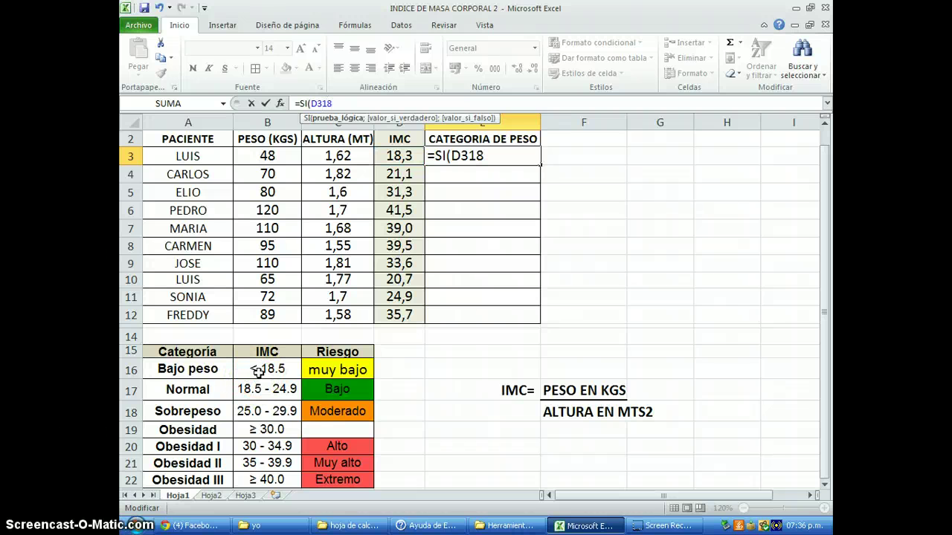
{"action": "type", "text": ";5"}
{"action": "type", "text": "<"}
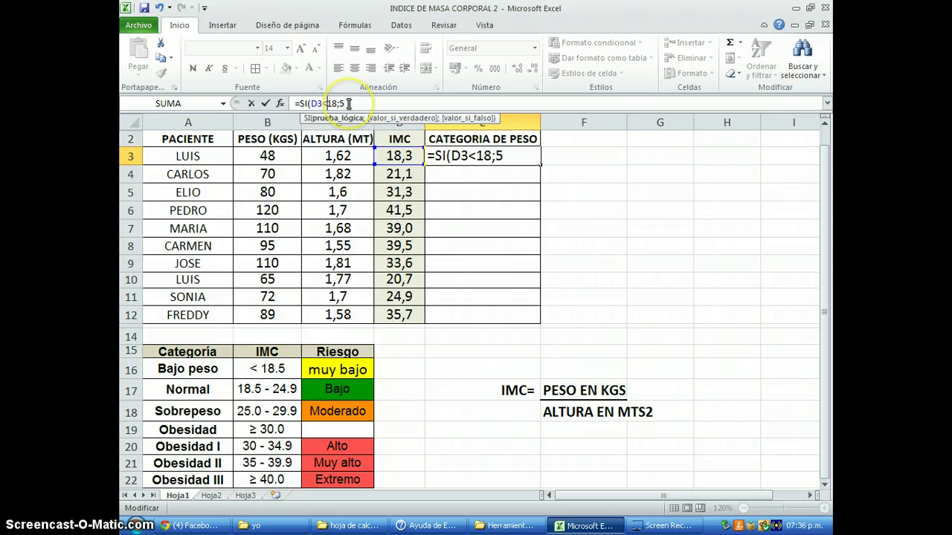
{"action": "key", "text": "BackSpace"}
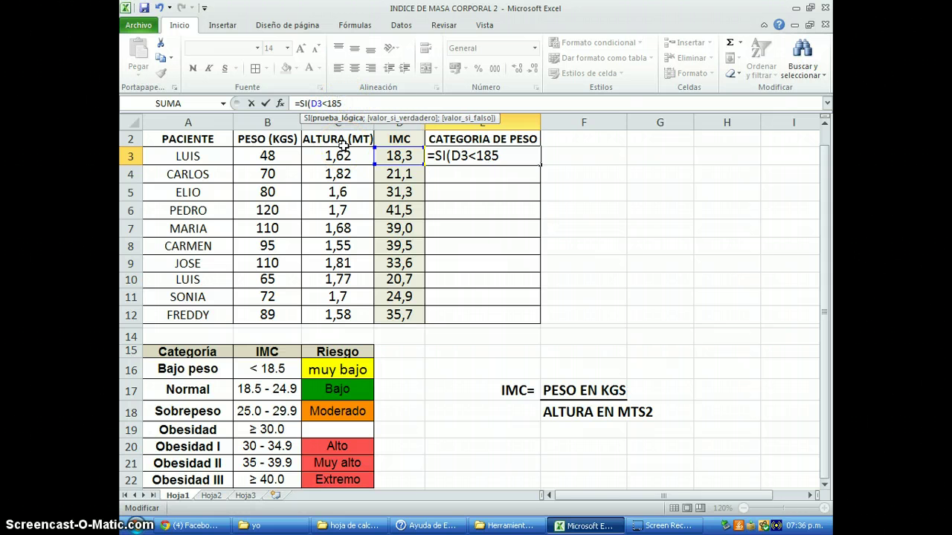
{"action": "type", "text": ",5;"}
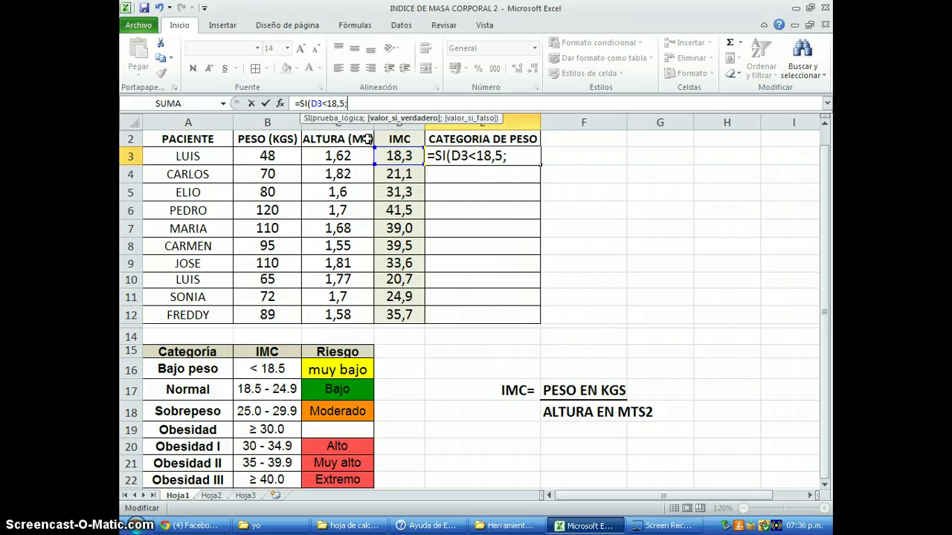
- Enter "BAJO PESO" as the value-if-true argument of the SI formula in E3, remove the stray A16 reference, and end with a semicolon
{"action": "left_click", "coordinate": [202, 372]}
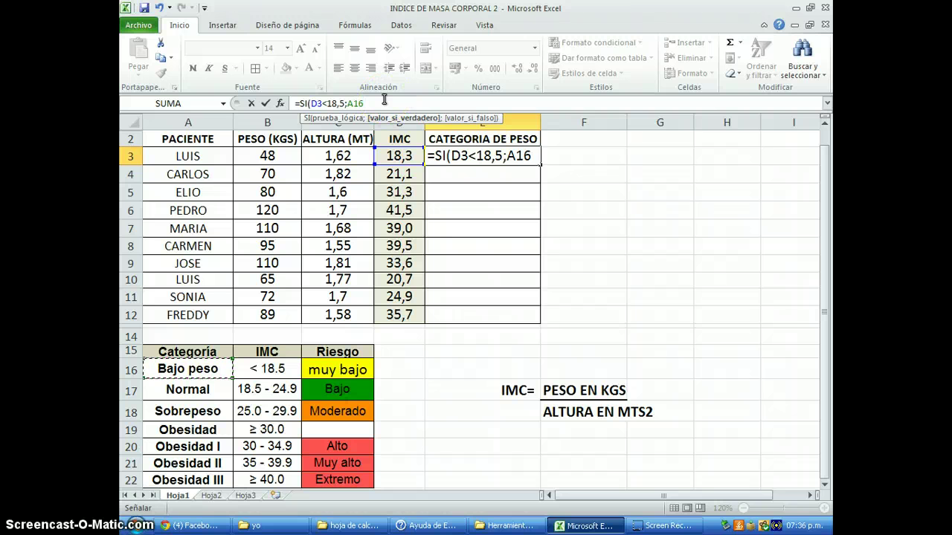
{"action": "type", "text": "\"BAJO"}
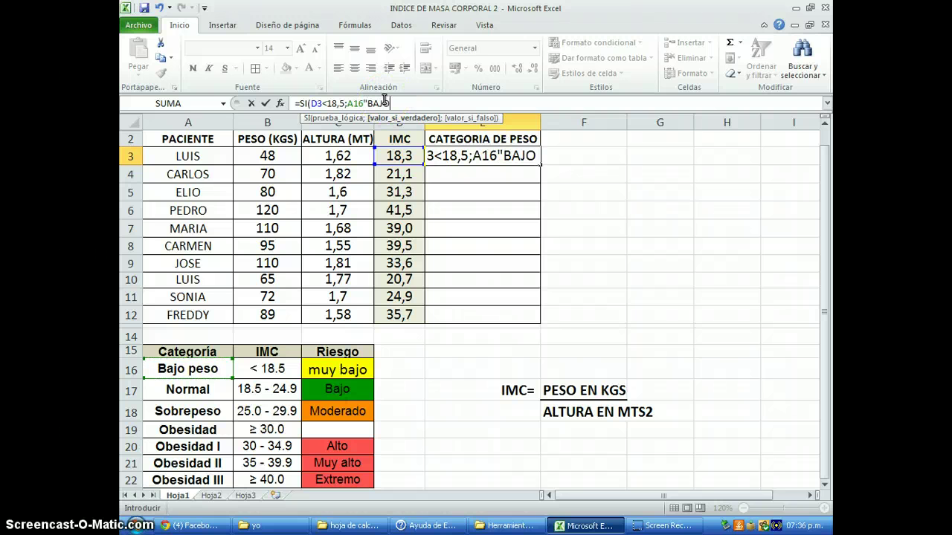
{"action": "type", "text": " PESO"}
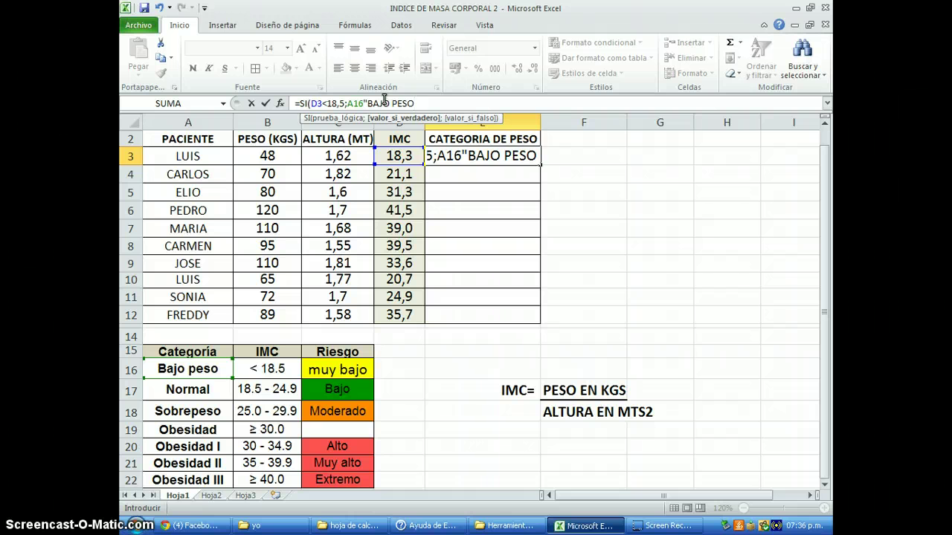
{"action": "type", "text": "\""}
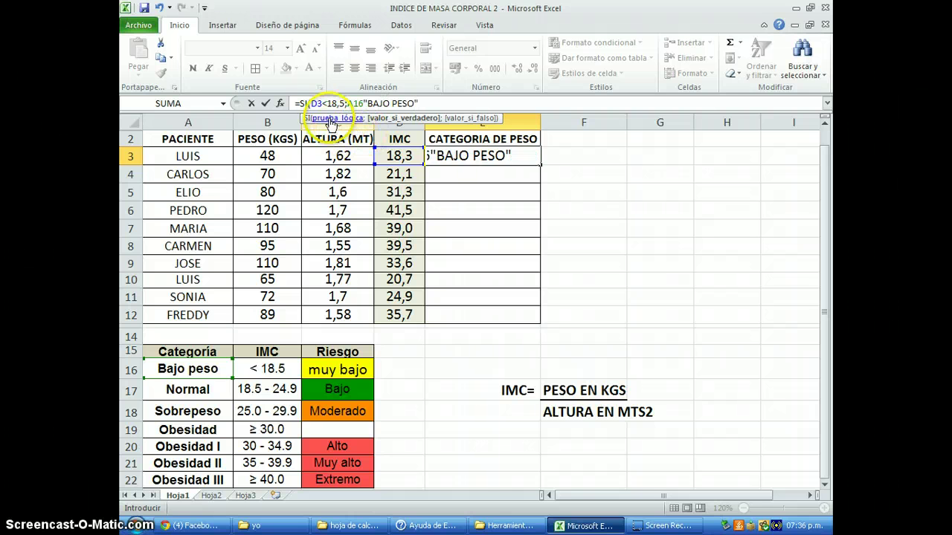
{"action": "left_click", "coordinate": [315, 103]}
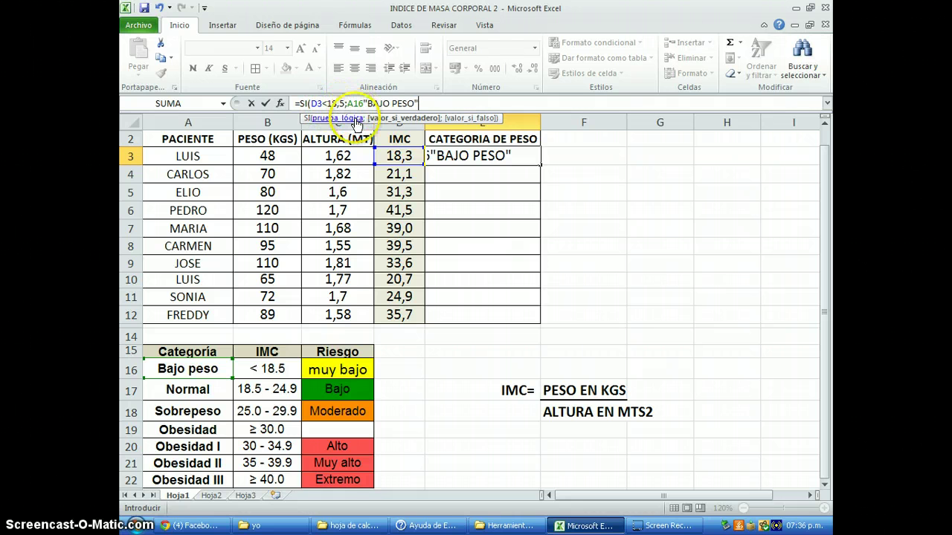
{"action": "left_click", "coordinate": [361, 104]}
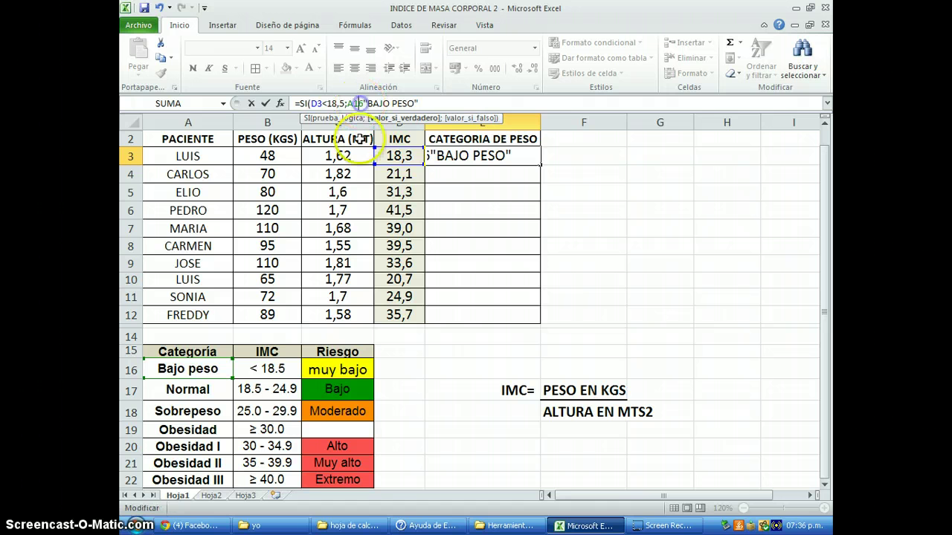
{"action": "key", "text": "BackSpace"}
{"action": "key", "text": "BackSpace"}
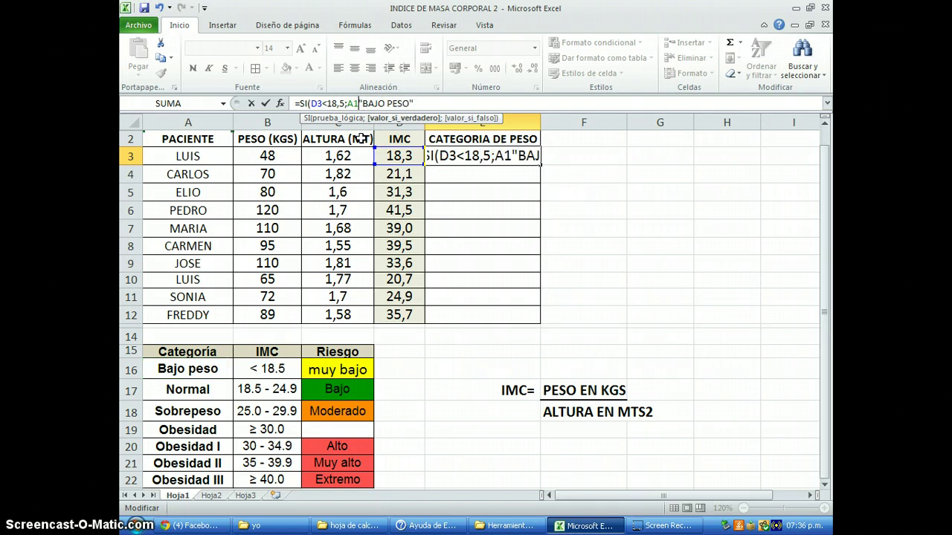
{"action": "key", "text": "BackSpace"}
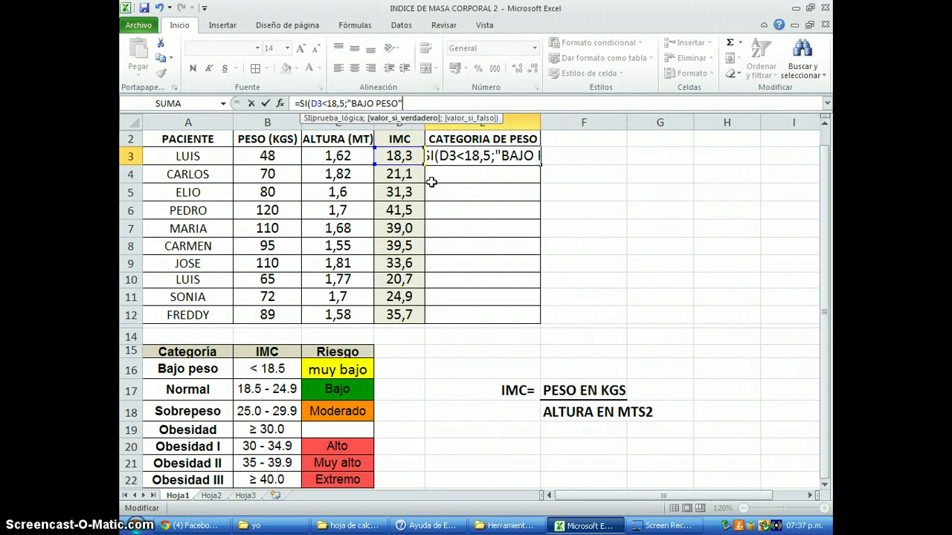
{"action": "type", "text": ";"}
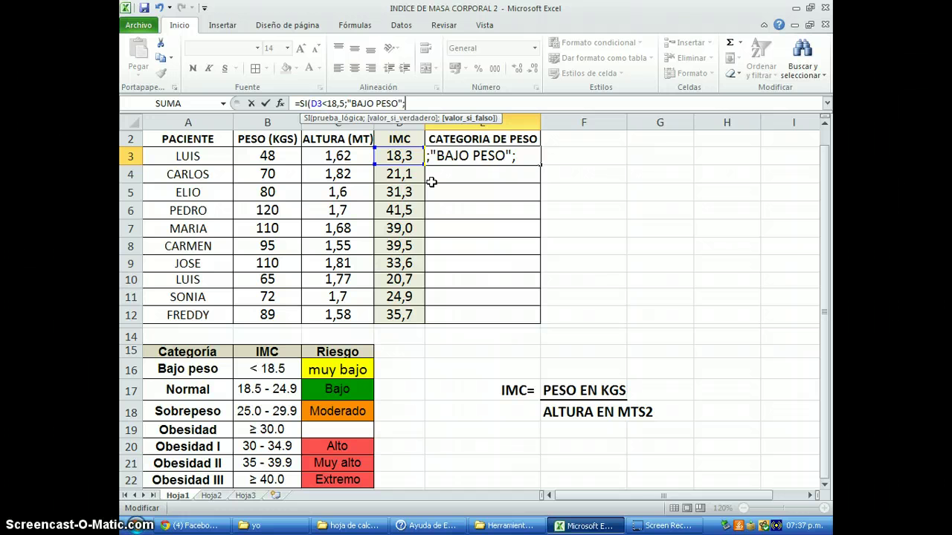
- Nest a second SI in the E3 formula with the test D3<24,9 and the value "NORMAL", ending with a semicolon
{"action": "type", "text": "SI"}
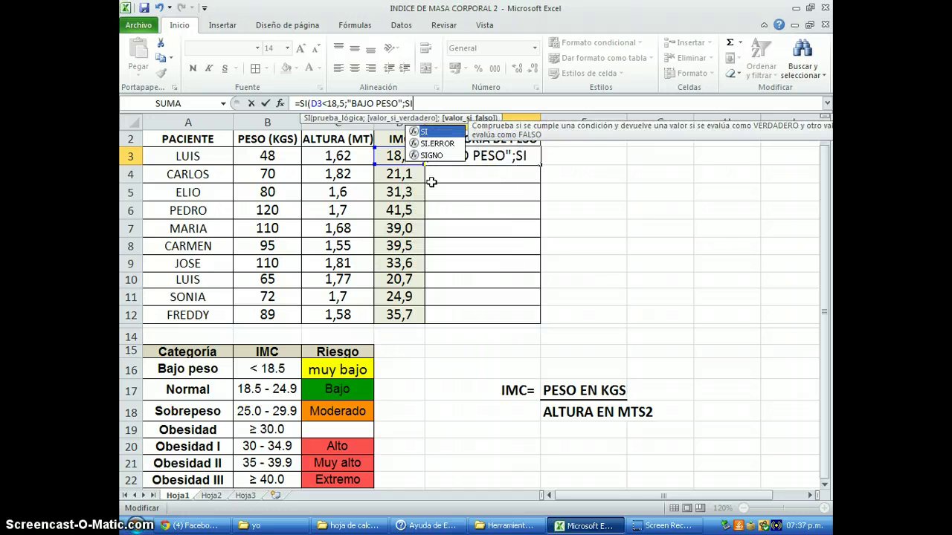
{"action": "type", "text": "(D3"}
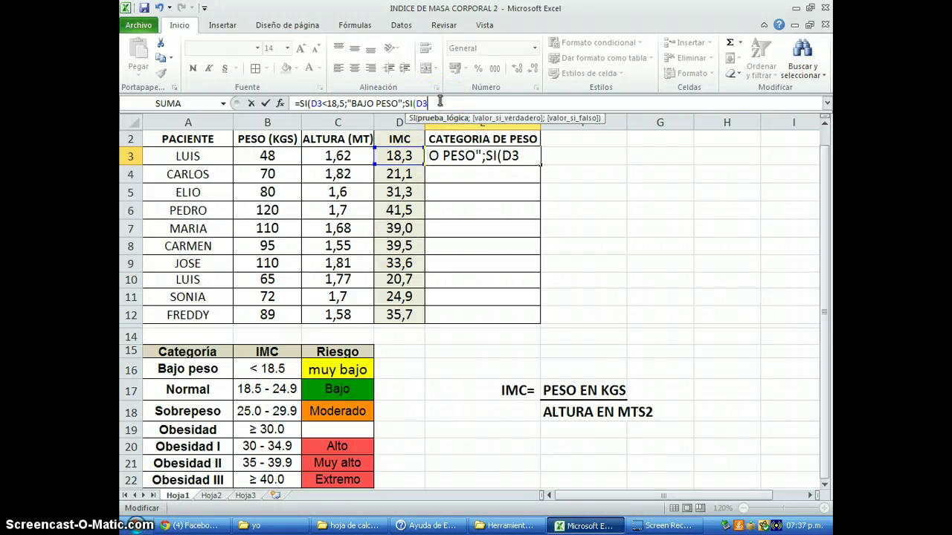
{"action": "type", "text": "<24,9"}
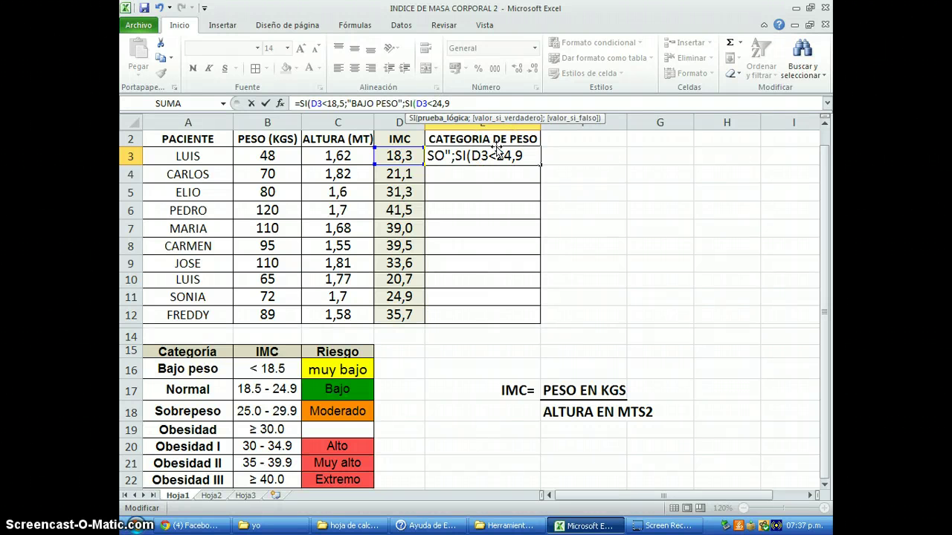
{"action": "type", "text": ","}
{"action": "key", "text": "BackSpace"}
{"action": "type", "text": ";"}
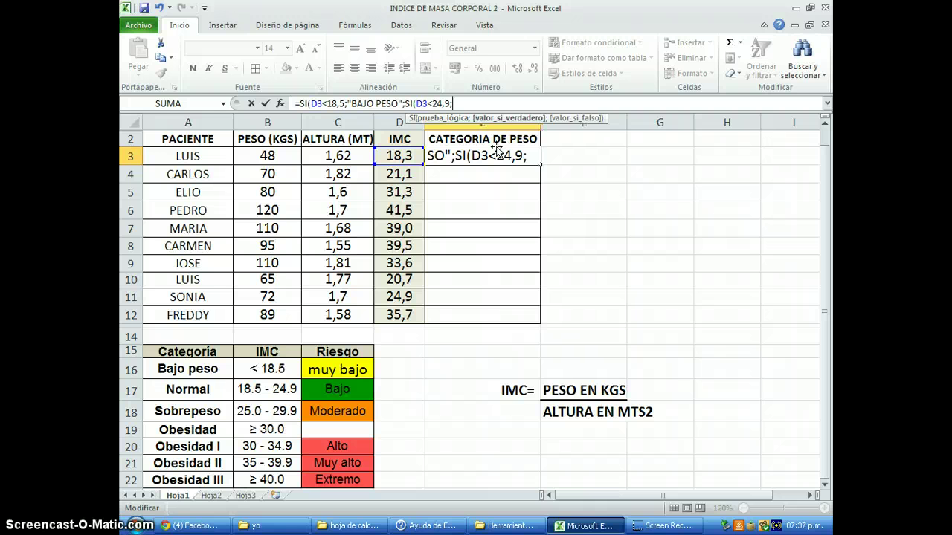
{"action": "left_click", "coordinate": [429, 107]}
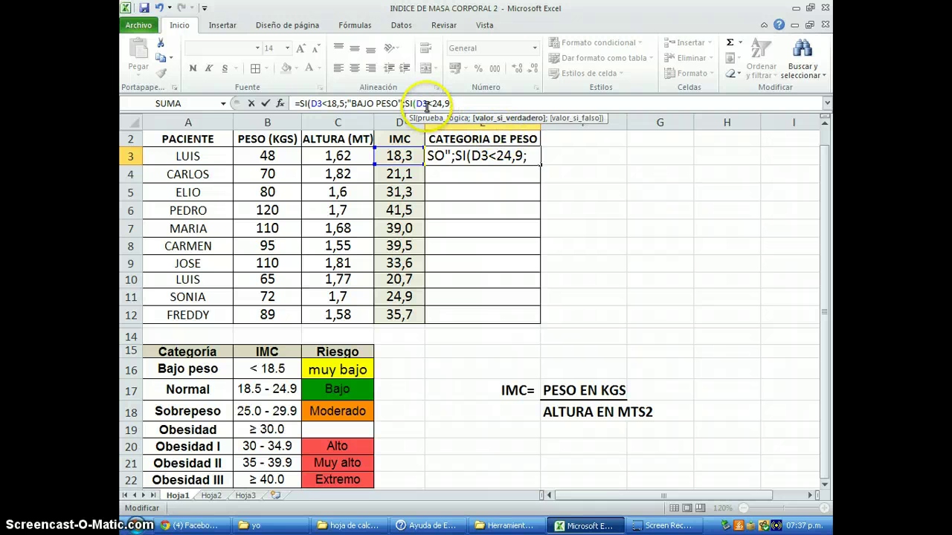
{"action": "left_click", "coordinate": [451, 106]}
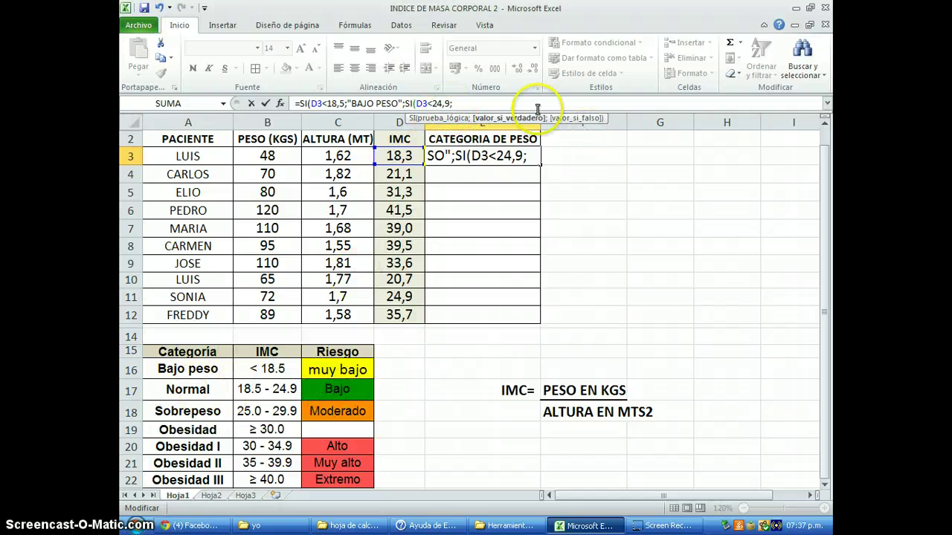
{"action": "type", "text": "\"NORMAL"}
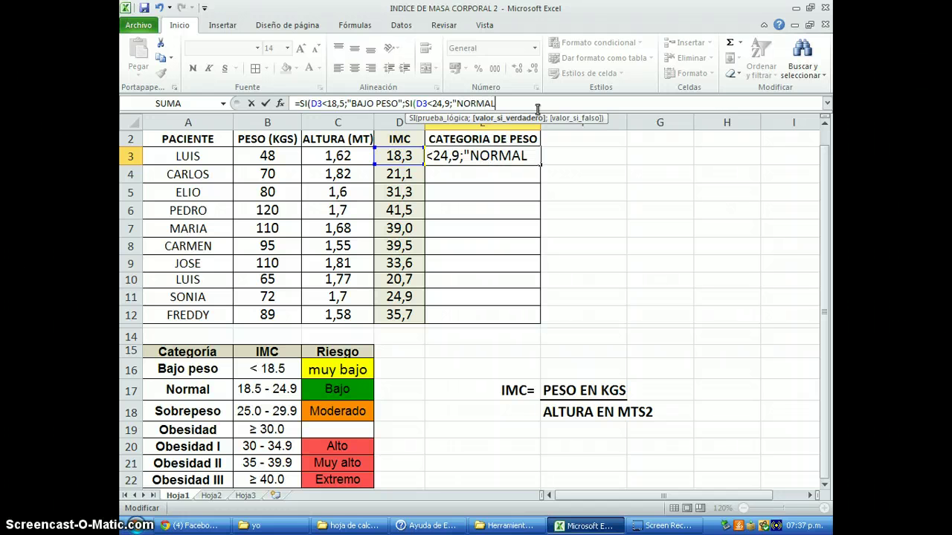
{"action": "type", "text": "\";"}
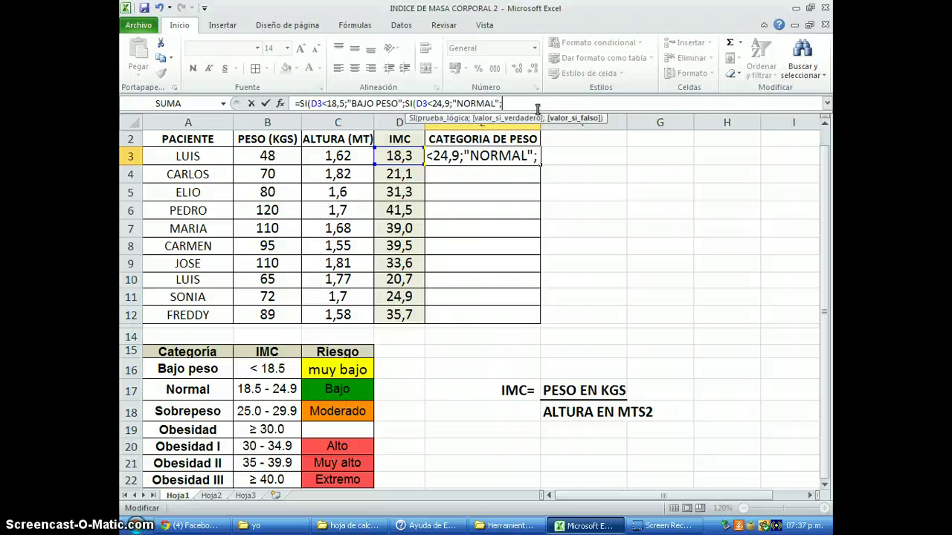
- Nest a third SI in the E3 formula with the test D3<29,9 and the value "SOBRE PESO", ending with a semicolon
{"action": "type", "text": "SI"}
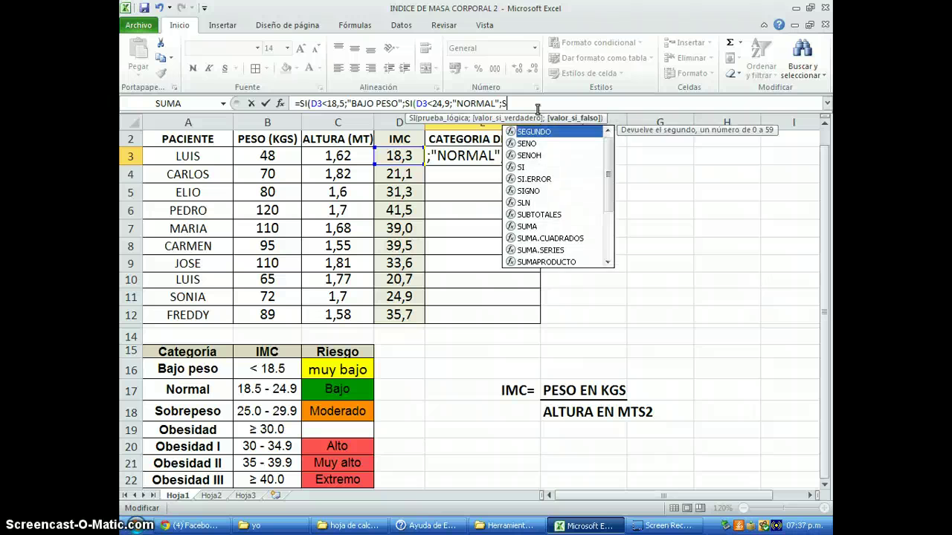
{"action": "type", "text": "(D3"}
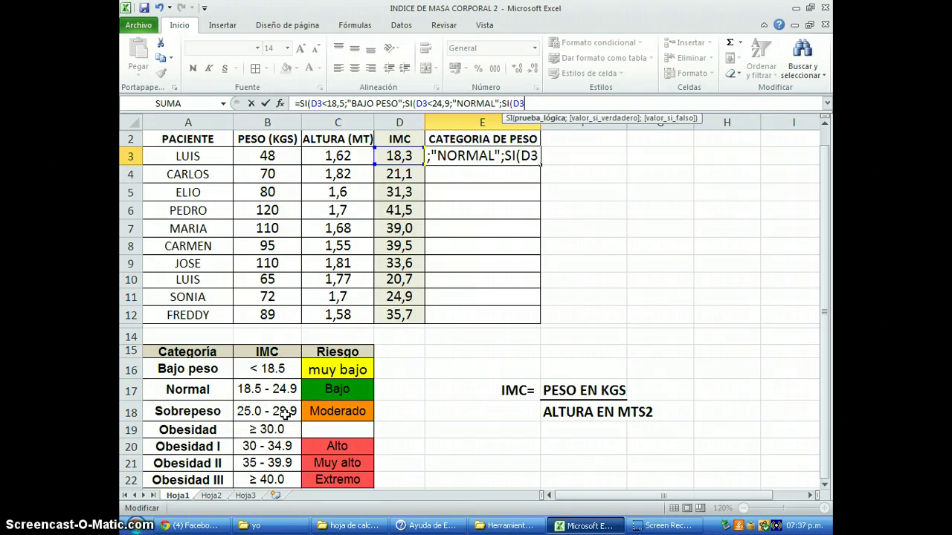
{"action": "type", "text": "<2"}
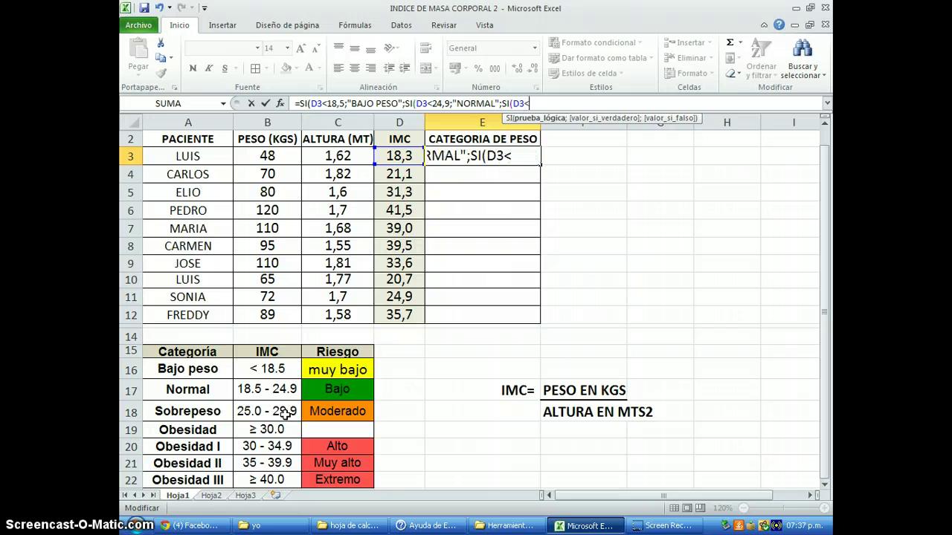
{"action": "type", "text": "9,9;"}
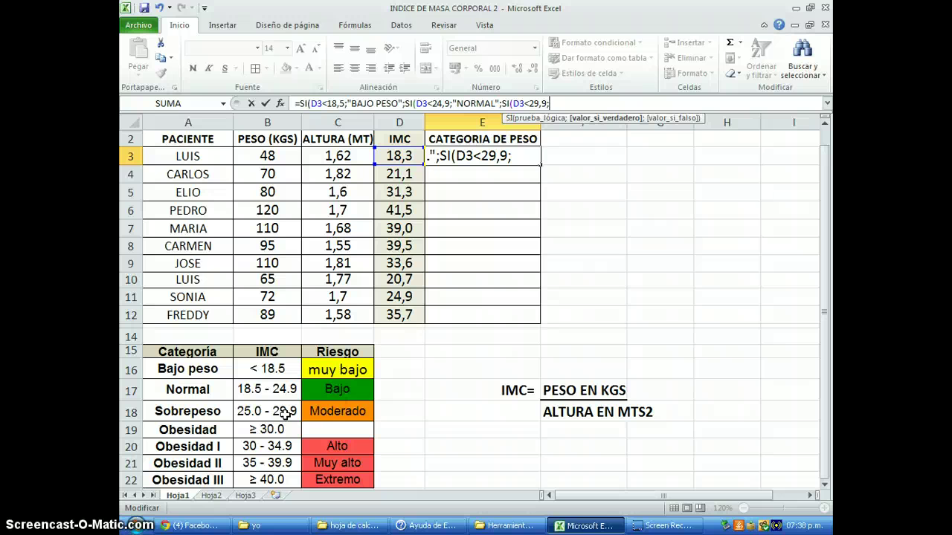
{"action": "type", "text": "\""}
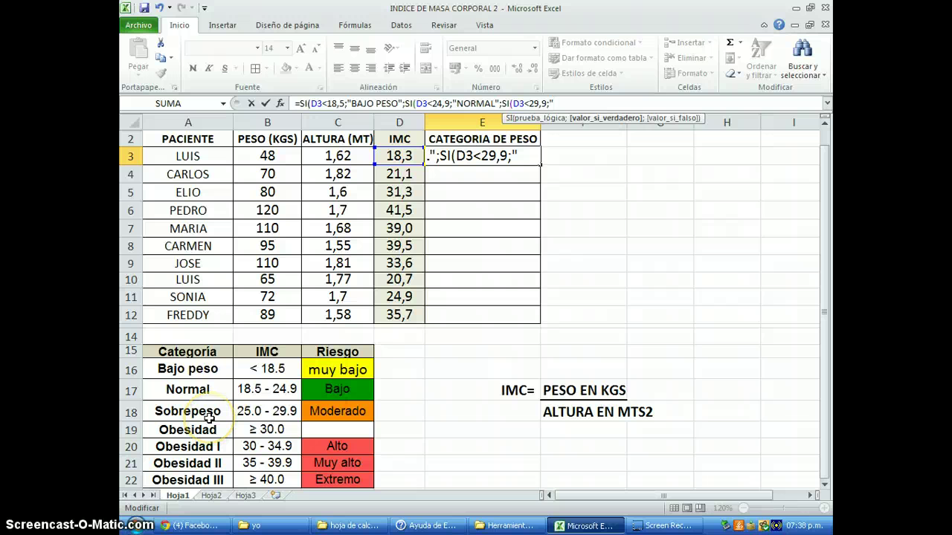
{"action": "type", "text": "SO"}
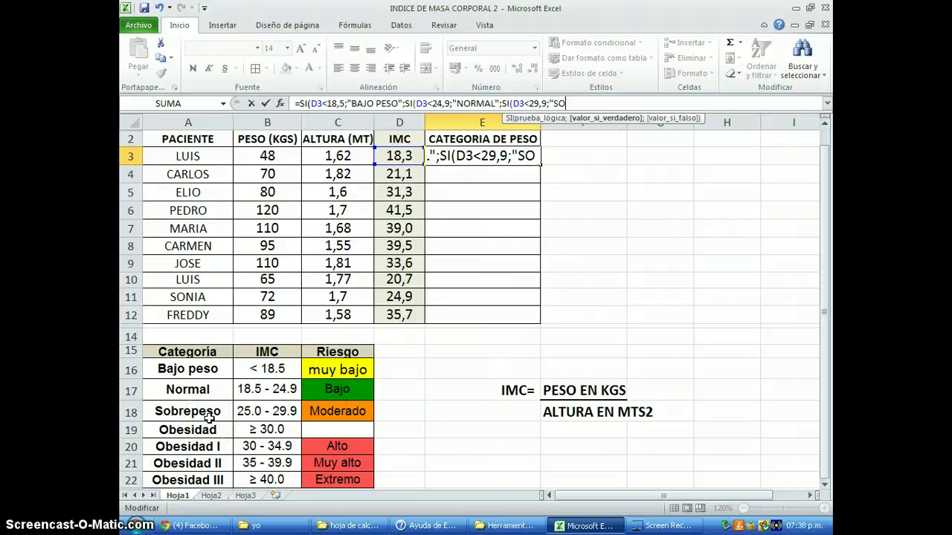
{"action": "type", "text": "BRE PE"}
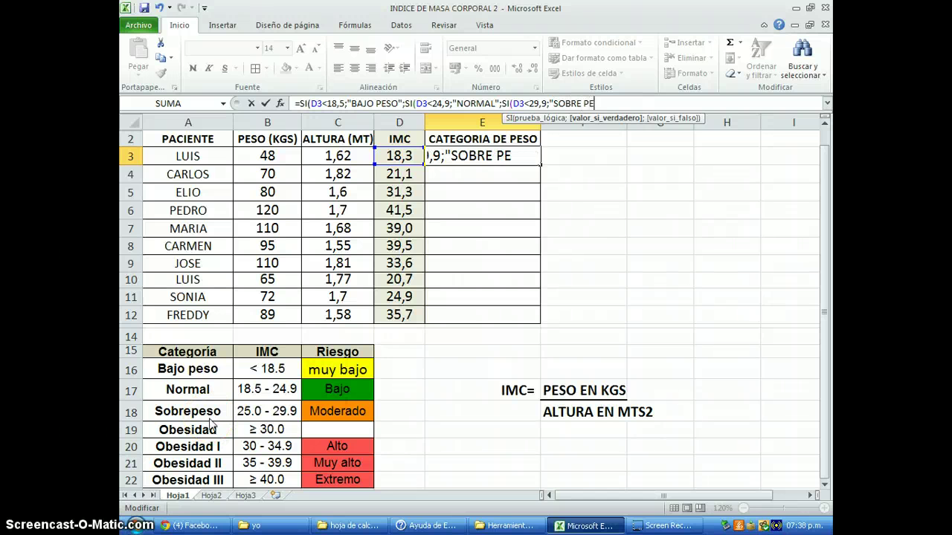
{"action": "type", "text": "SO\""}
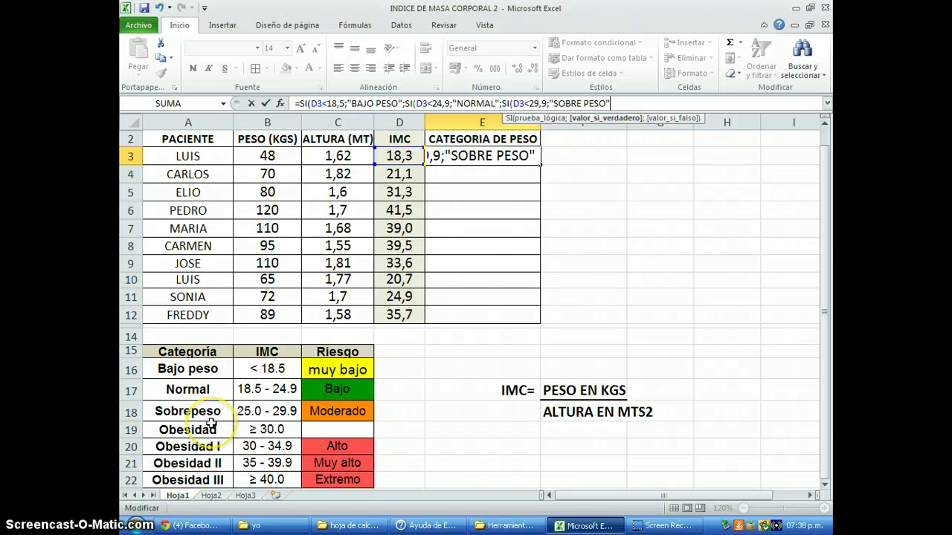
{"action": "type", "text": ";"}
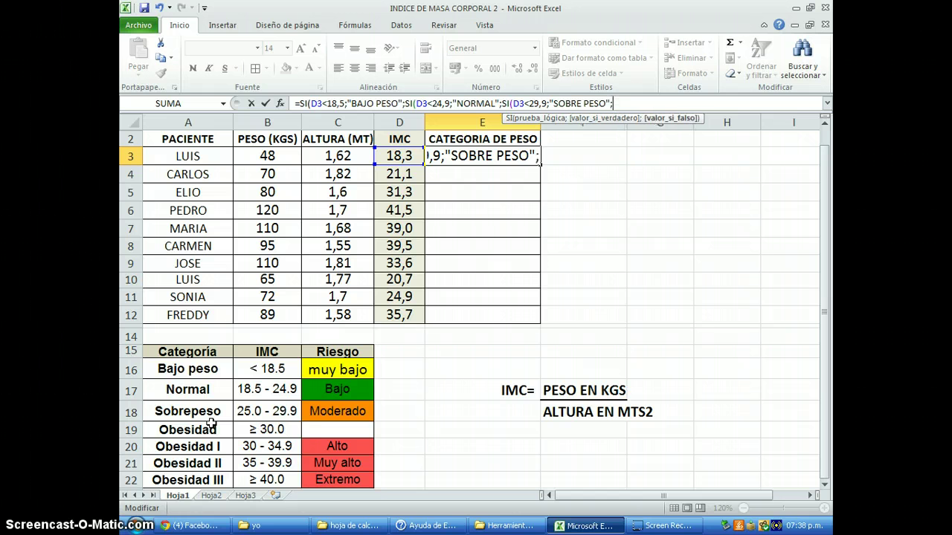
- Nest a fourth SI in the E3 formula with the test D3<34,9 and the value "OBESIDAD I", ending with a semicolon
{"action": "type", "text": "SI"}
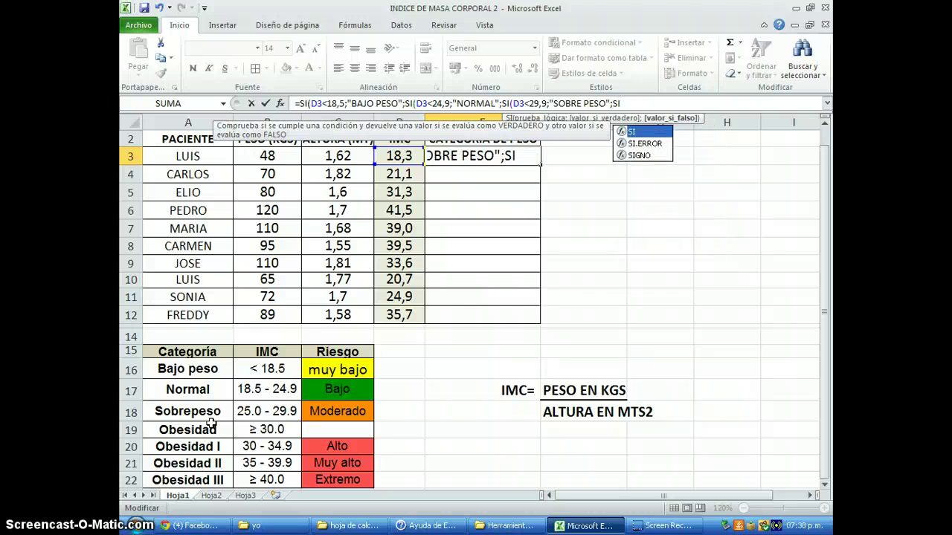
{"action": "type", "text": "("}
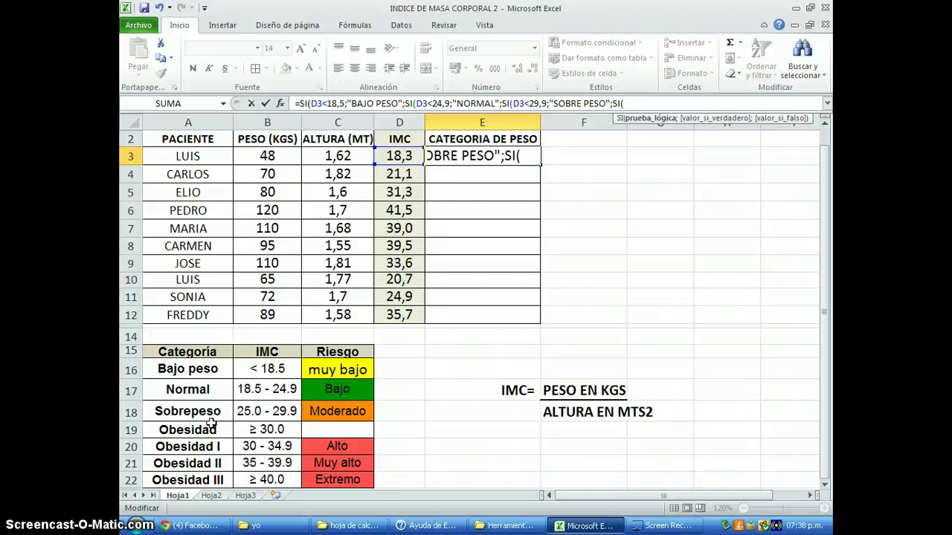
{"action": "type", "text": "D3"}
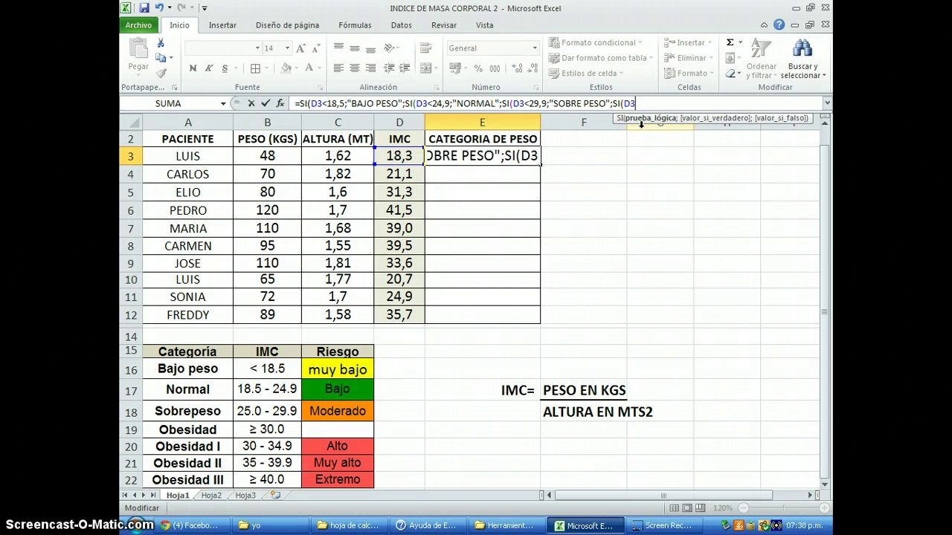
{"action": "type", "text": "<34"}
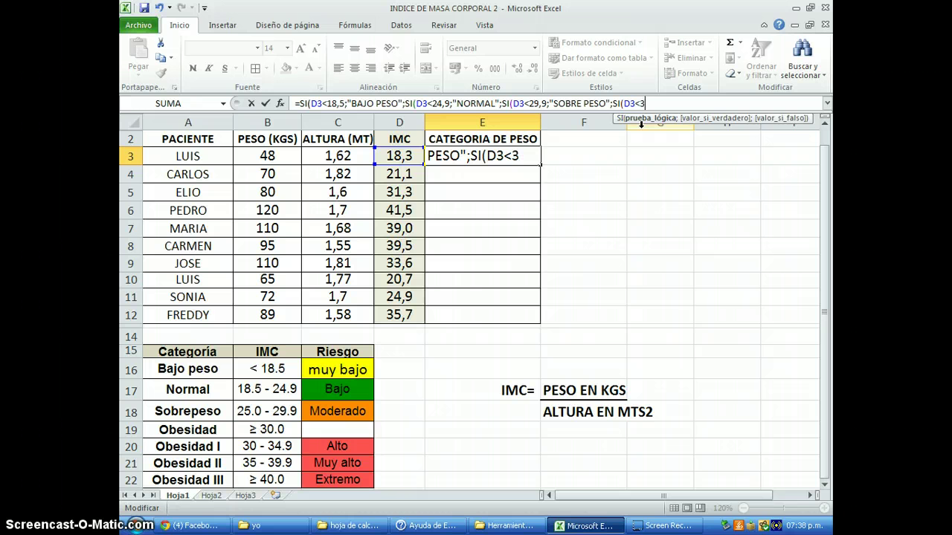
{"action": "type", "text": ",9;"}
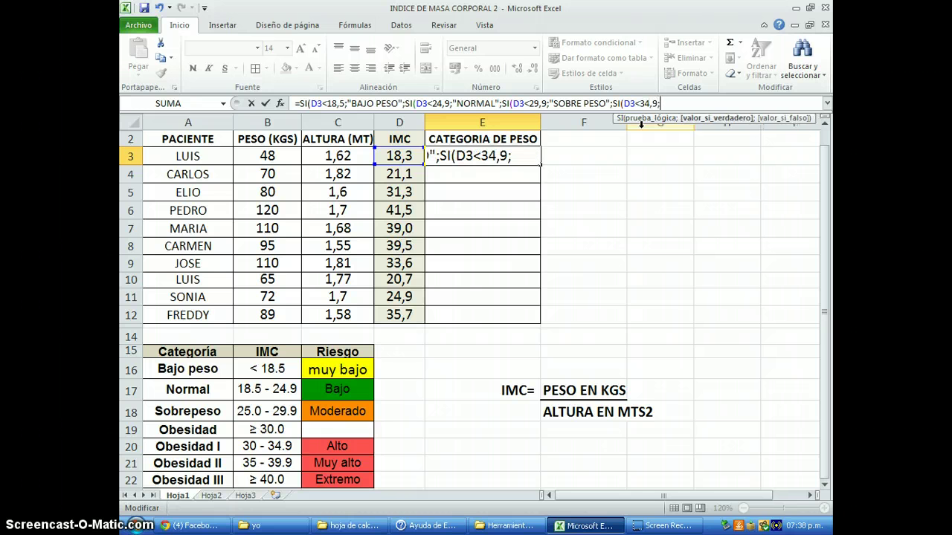
{"action": "type", "text": "\""}
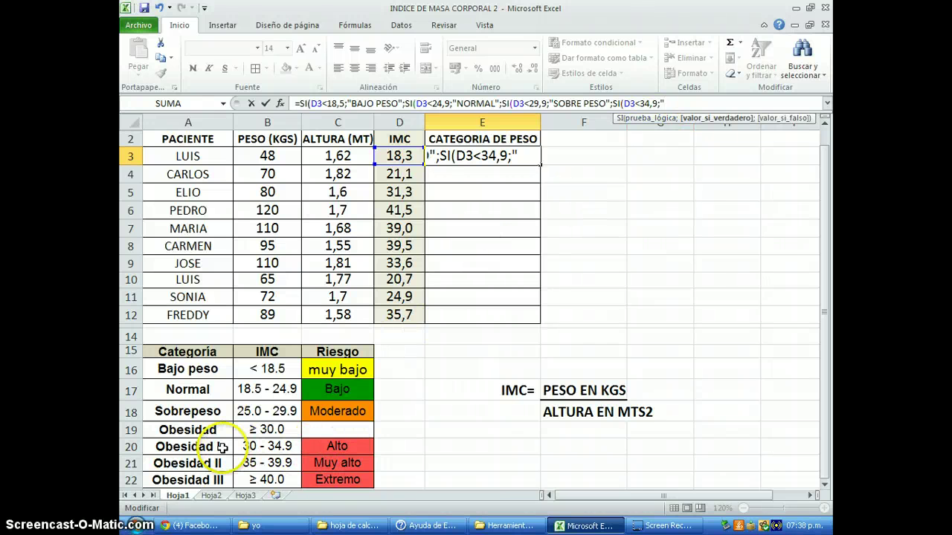
{"action": "type", "text": "O"}
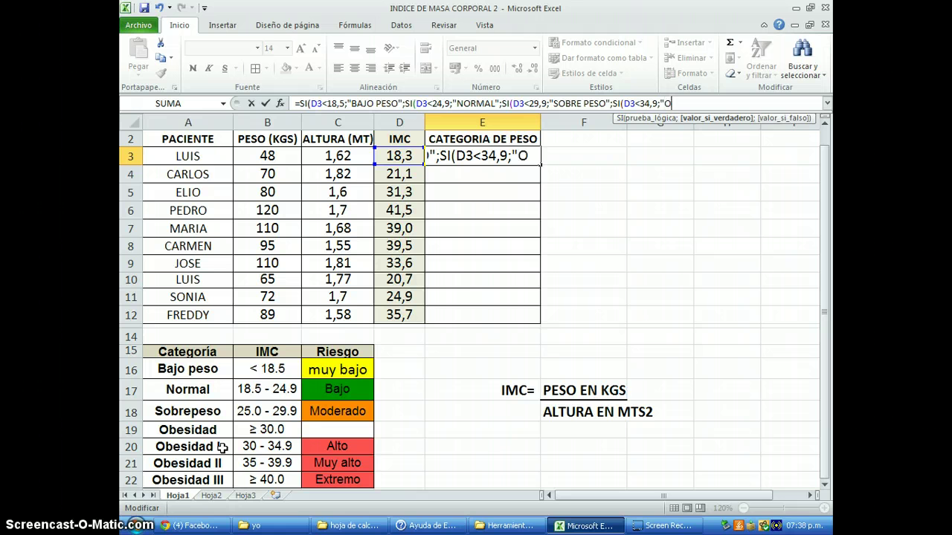
{"action": "type", "text": "BESIDA"}
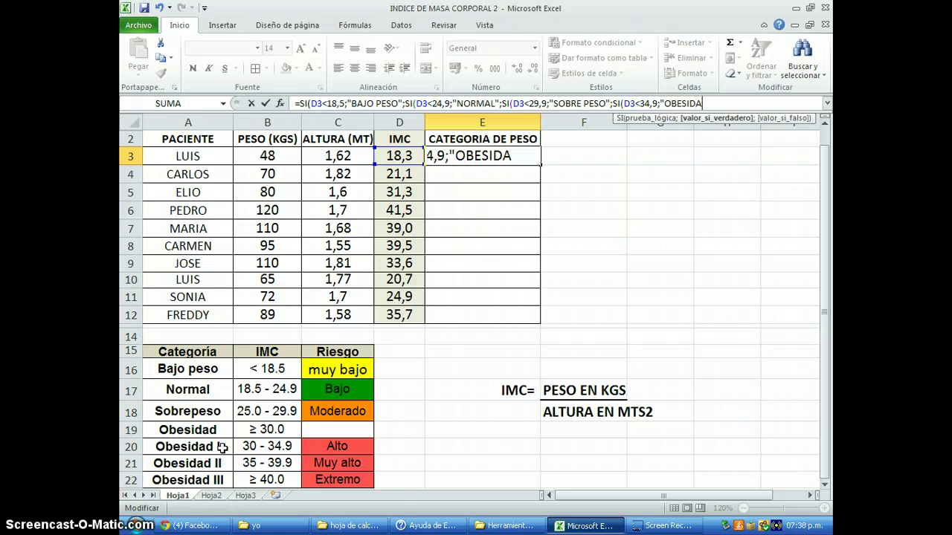
{"action": "type", "text": "D I\";"}
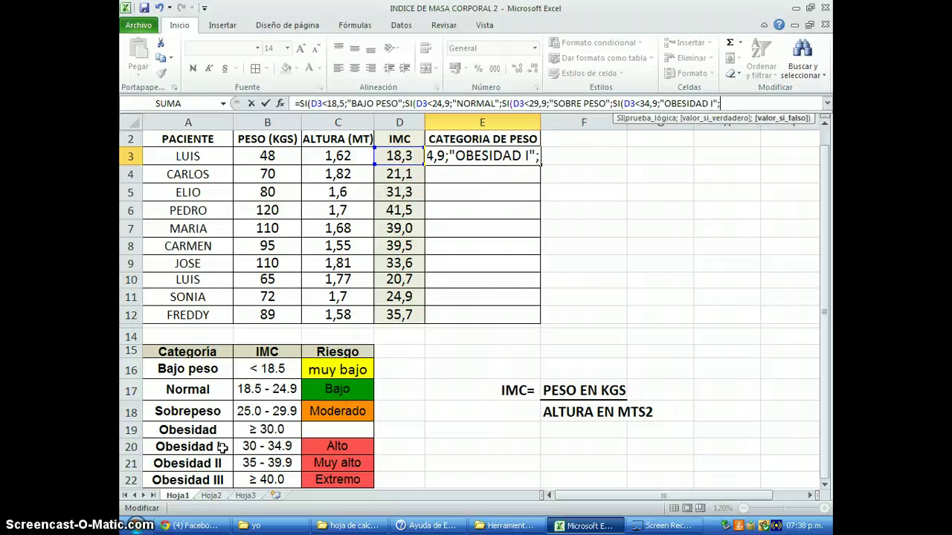
- Nest a fifth SI in the E3 formula with the test D3<39,9 and the value "OBESIDAD II", ending with a semicolon
{"action": "type", "text": "SI("}
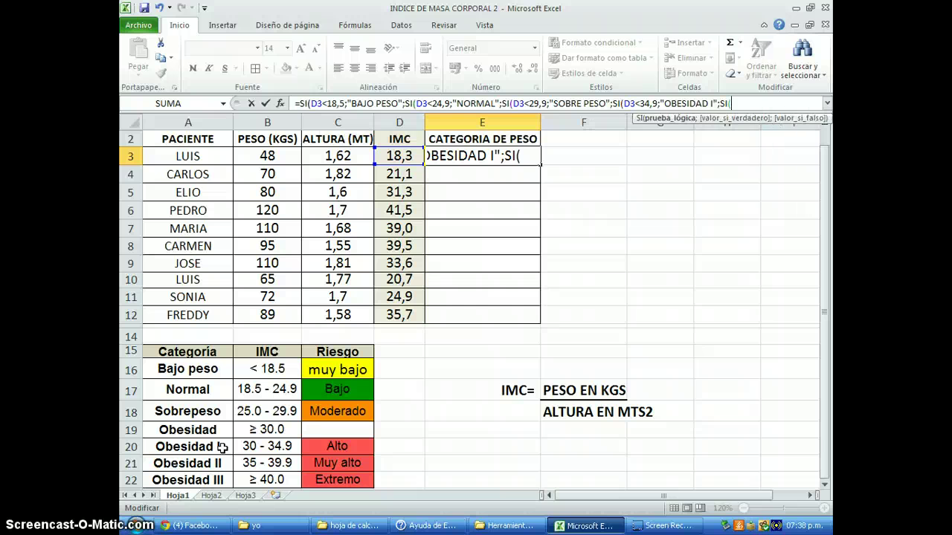
{"action": "type", "text": "D339,"}
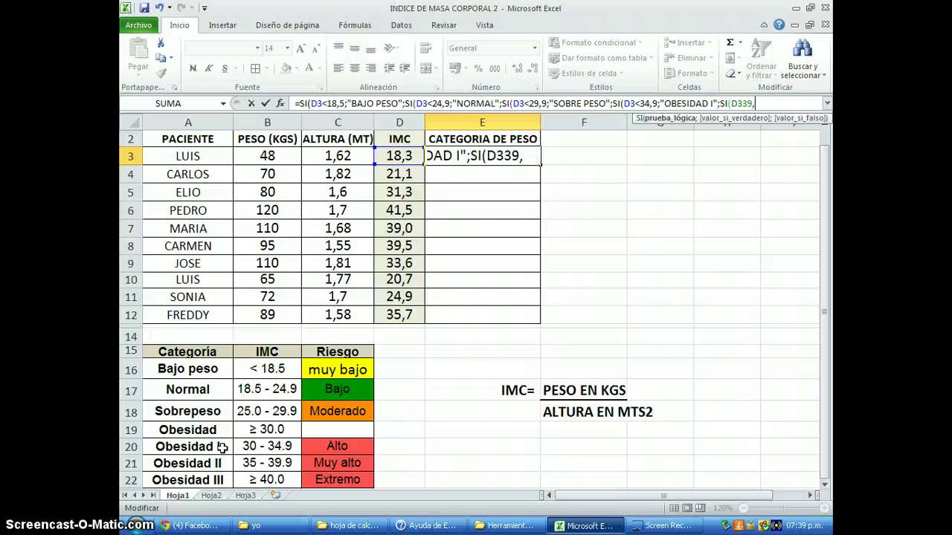
{"action": "type", "text": "9"}
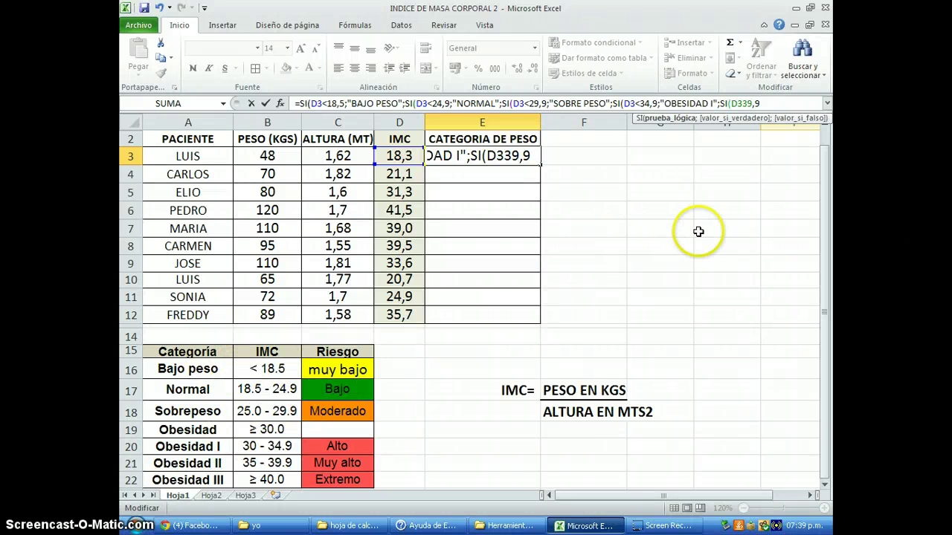
{"action": "left_click", "coordinate": [743, 103]}
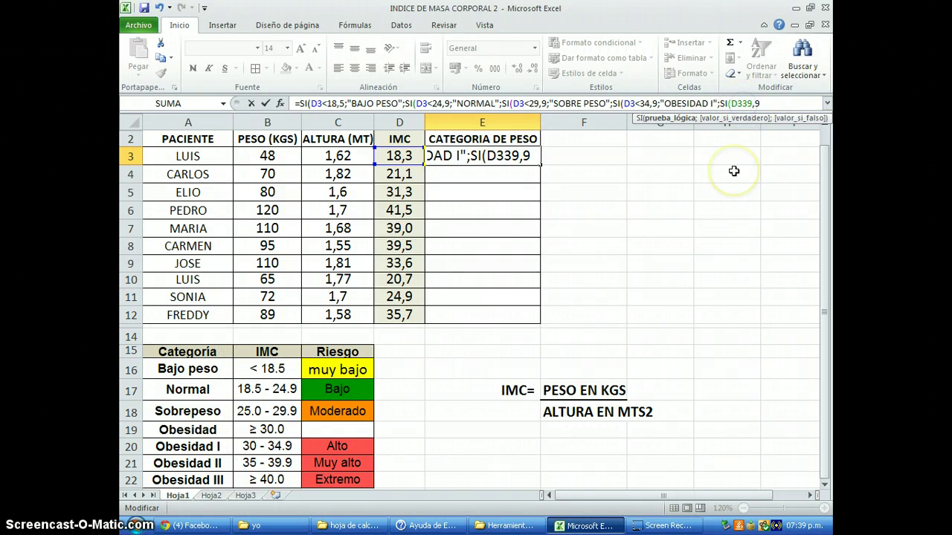
{"action": "type", "text": "<"}
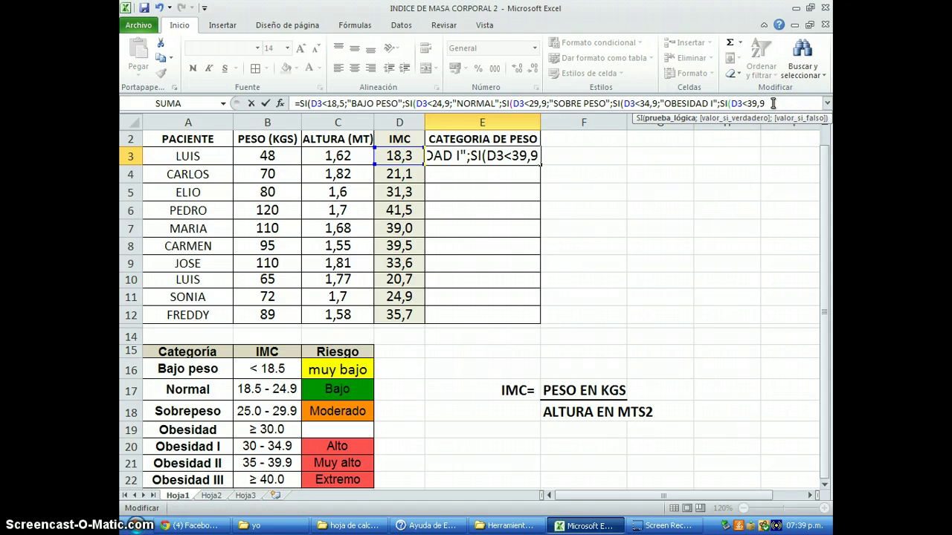
{"action": "type", "text": ";"}
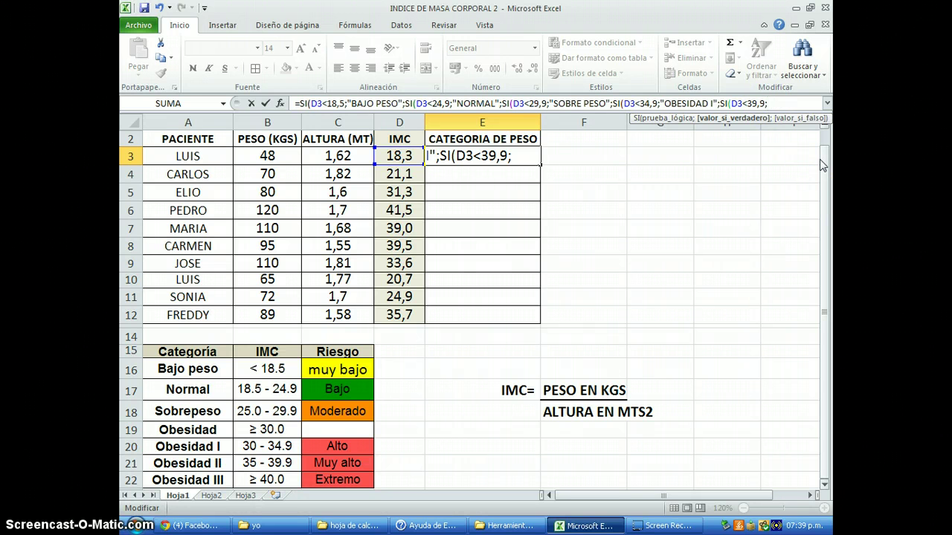
{"action": "type", "text": "\"OBESIDA"}
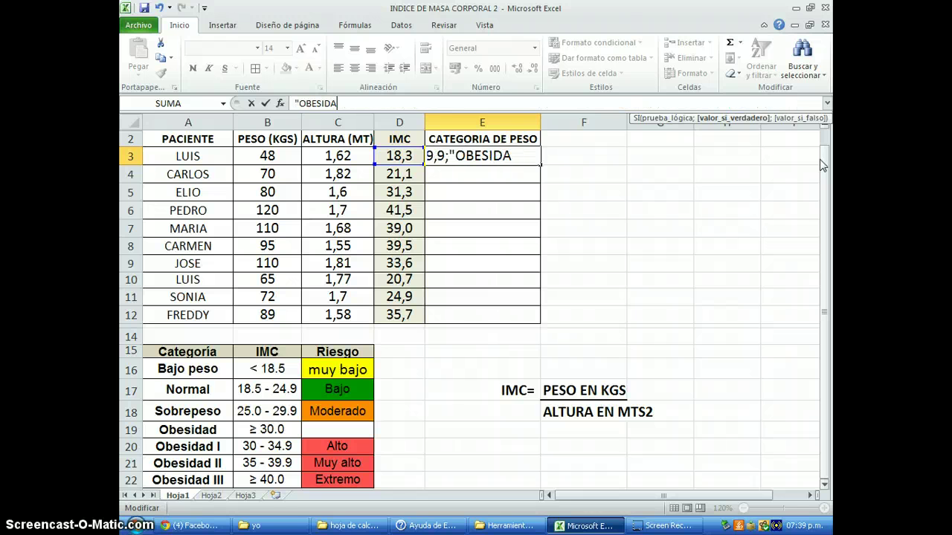
{"action": "type", "text": "D II"}
{"action": "type", "text": "\";"}
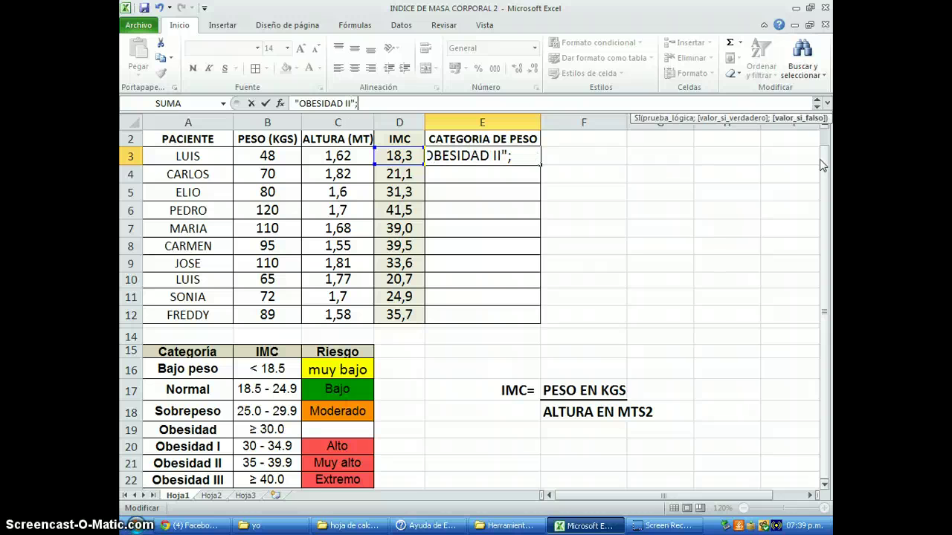
- Nest a sixth SI in the E3 formula with the test D3>=40 and the value "OBESIDAD III"
{"action": "type", "text": "SI(D3>"}
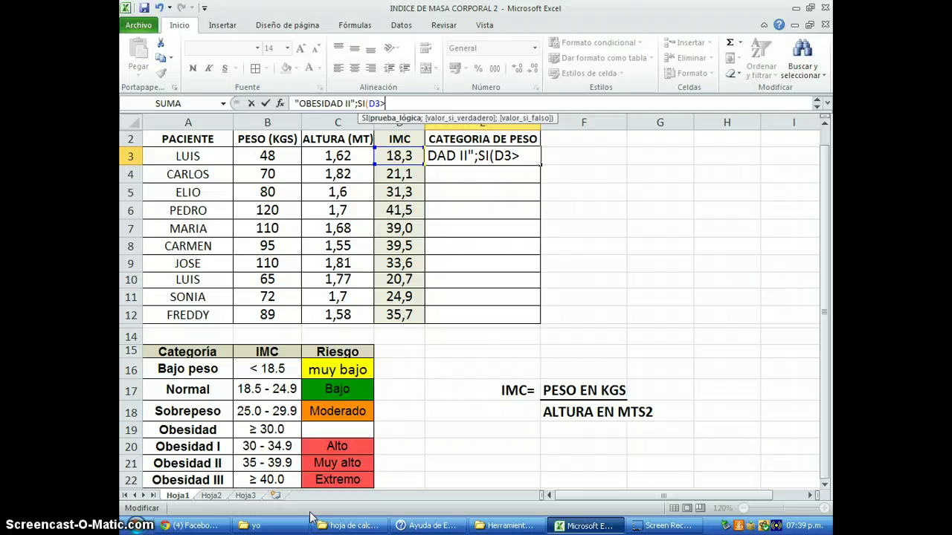
{"action": "type", "text": "=40"}
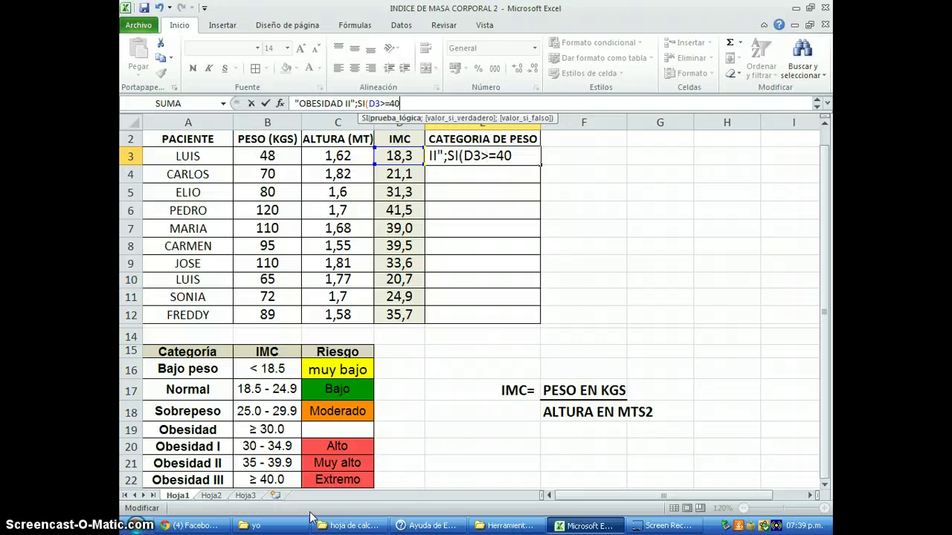
{"action": "type", "text": ";"}
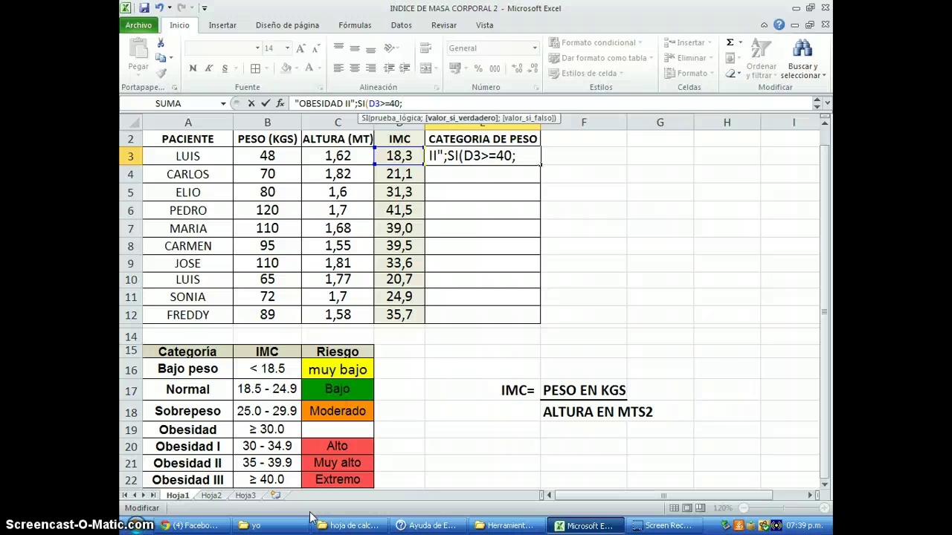
{"action": "type", "text": "\"OBESIDAD"}
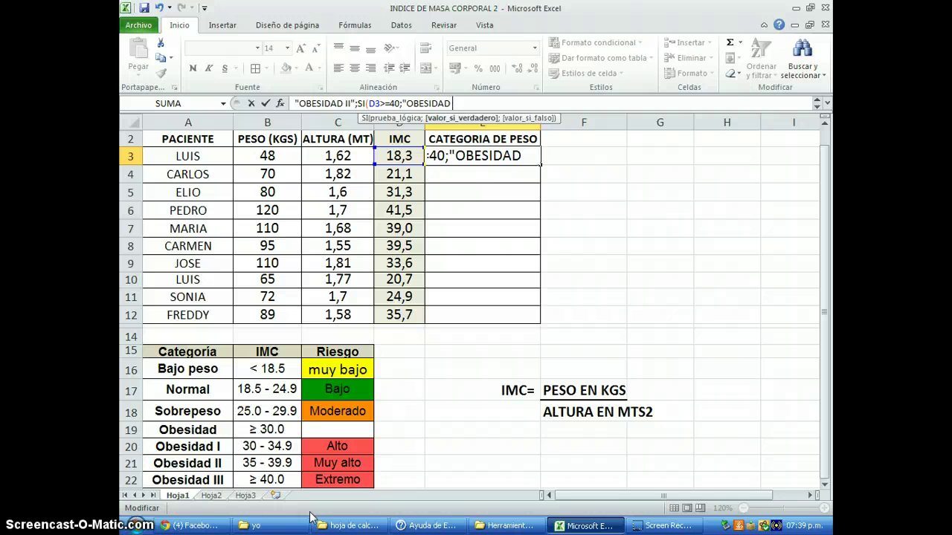
{"action": "type", "text": " III\""}
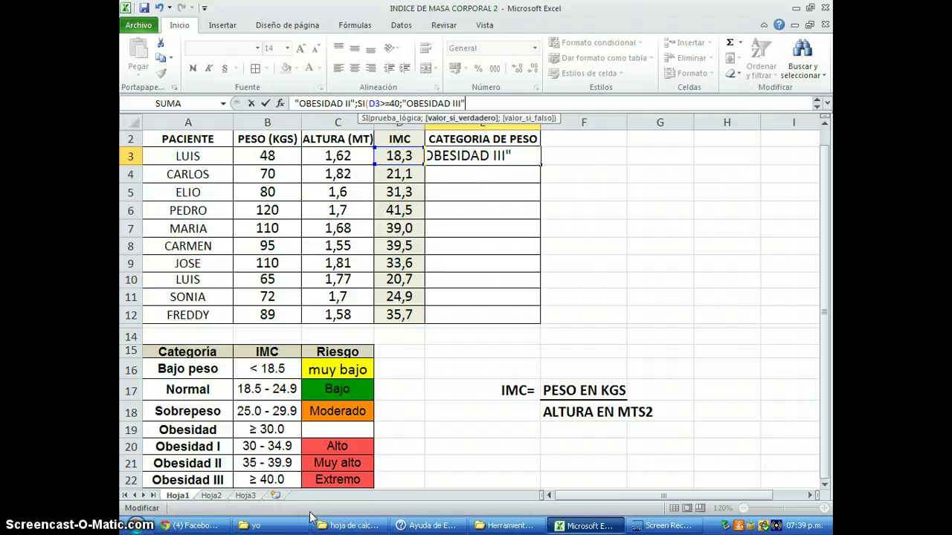
- Review the nested SI conditions and category texts throughout the E3 formula
{"action": "key", "text": "Left"}
{"action": "key", "text": "Left"}
{"action": "key", "text": "Left"}
{"action": "key", "text": "Left"}
{"action": "key", "text": "Left"}
{"action": "key", "text": "Left"}
{"action": "key", "text": "Left"}
{"action": "key", "text": "Left"}
{"action": "key", "text": "Left"}
{"action": "key", "text": "Left"}
{"action": "key", "text": "Left"}
{"action": "key", "text": "Left"}
{"action": "key", "text": "Left"}
{"action": "key", "text": "Left"}
{"action": "key", "text": "Left"}
{"action": "key", "text": "Left"}
{"action": "key", "text": "Left"}
{"action": "key", "text": "Left"}
{"action": "key", "text": "Left"}
{"action": "key", "text": "Left"}
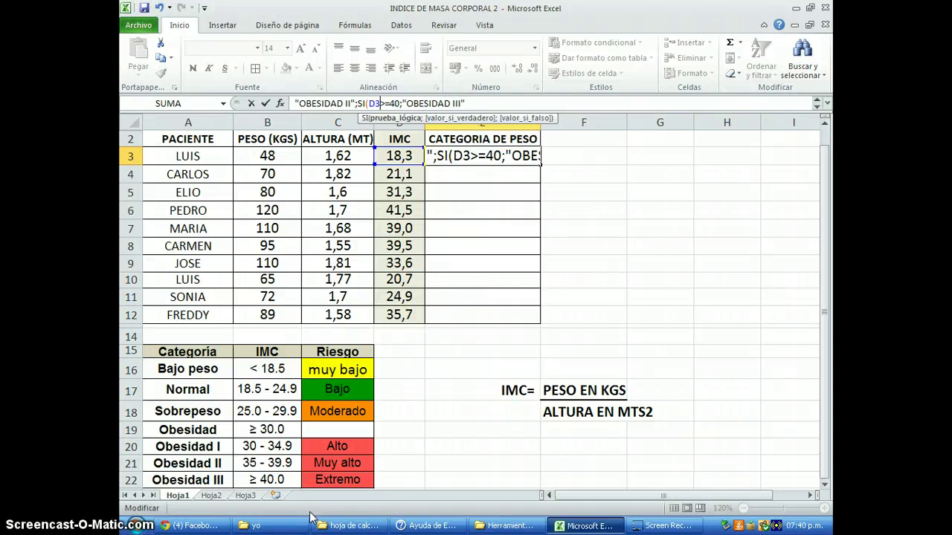
{"action": "key", "text": "Left"}
{"action": "key", "text": "Left"}
{"action": "key", "text": "Left"}
{"action": "key", "text": "Left"}
{"action": "key", "text": "Left"}
{"action": "key", "text": "Left"}
{"action": "key", "text": "Left"}
{"action": "key", "text": "Left"}
{"action": "key", "text": "Left"}
{"action": "key", "text": "Left"}
{"action": "key", "text": "Left"}
{"action": "key", "text": "Left"}
{"action": "key", "text": "Left"}
{"action": "key", "text": "Left"}
{"action": "key", "text": "Left"}
{"action": "key", "text": "Left"}
{"action": "key", "text": "Left"}
{"action": "key", "text": "Left"}
{"action": "key", "text": "Left"}
{"action": "key", "text": "Left"}
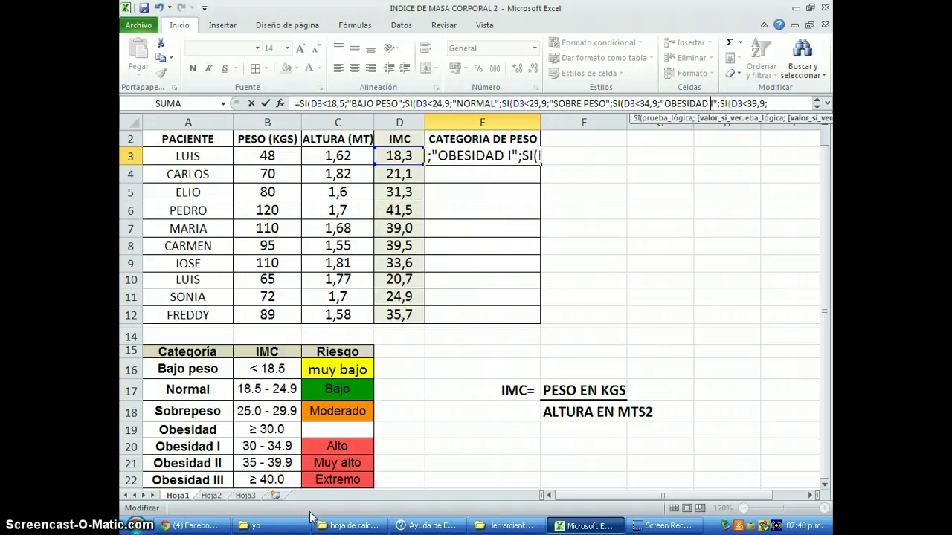
{"action": "key", "text": "Left"}
{"action": "key", "text": "Left"}
{"action": "key", "text": "Left"}
{"action": "key", "text": "Left"}
{"action": "key", "text": "Left"}
{"action": "key", "text": "Left"}
{"action": "key", "text": "Left"}
{"action": "key", "text": "Left"}
{"action": "key", "text": "Left"}
{"action": "key", "text": "Left"}
{"action": "key", "text": "Left"}
{"action": "key", "text": "Left"}
{"action": "key", "text": "Left"}
{"action": "key", "text": "Left"}
{"action": "key", "text": "Left"}
{"action": "key", "text": "Left"}
{"action": "key", "text": "Left"}
{"action": "key", "text": "Left"}
{"action": "key", "text": "Left"}
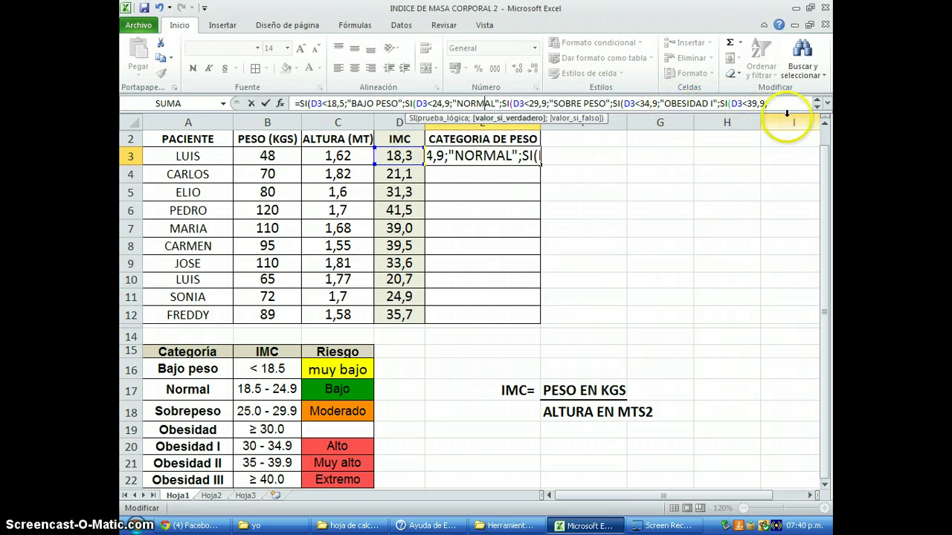
{"action": "left_click", "coordinate": [707, 103]}
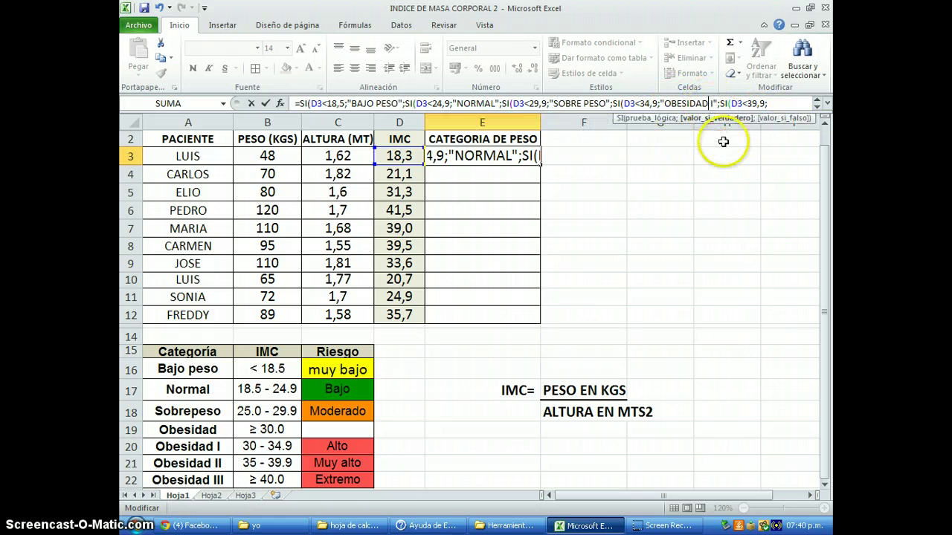
{"action": "type", "text": "I\";SI"}
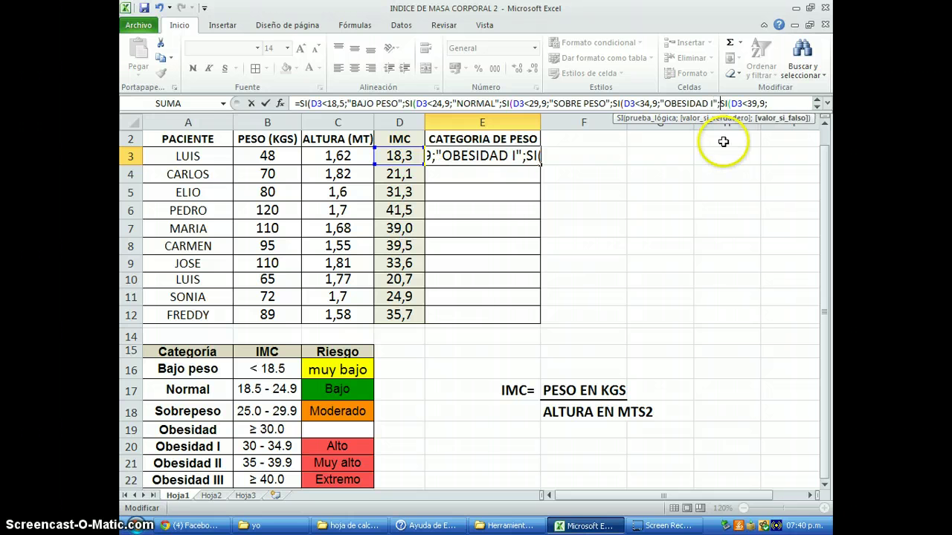
{"action": "type", "text": "("}
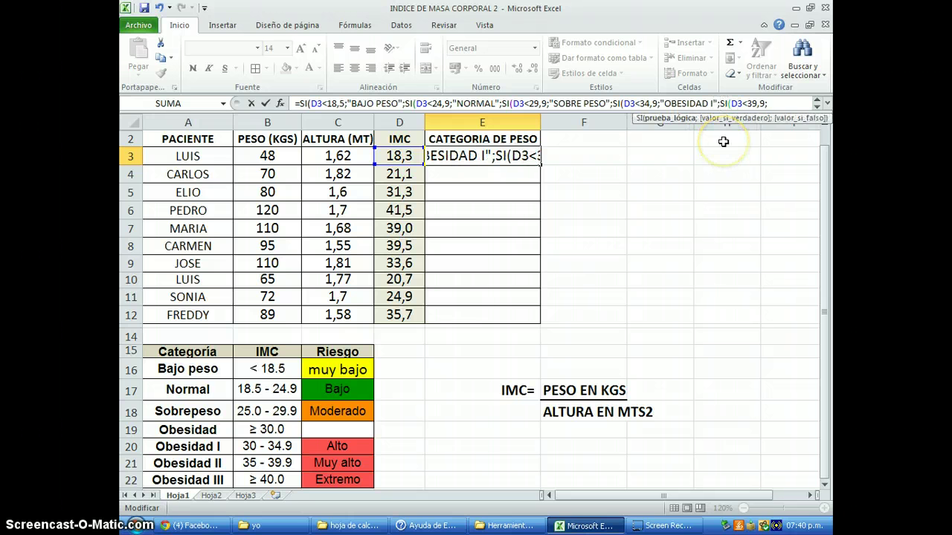
{"action": "key", "text": "Right"}
{"action": "key", "text": "Right"}
{"action": "key", "text": "Right"}
{"action": "key", "text": "Right"}
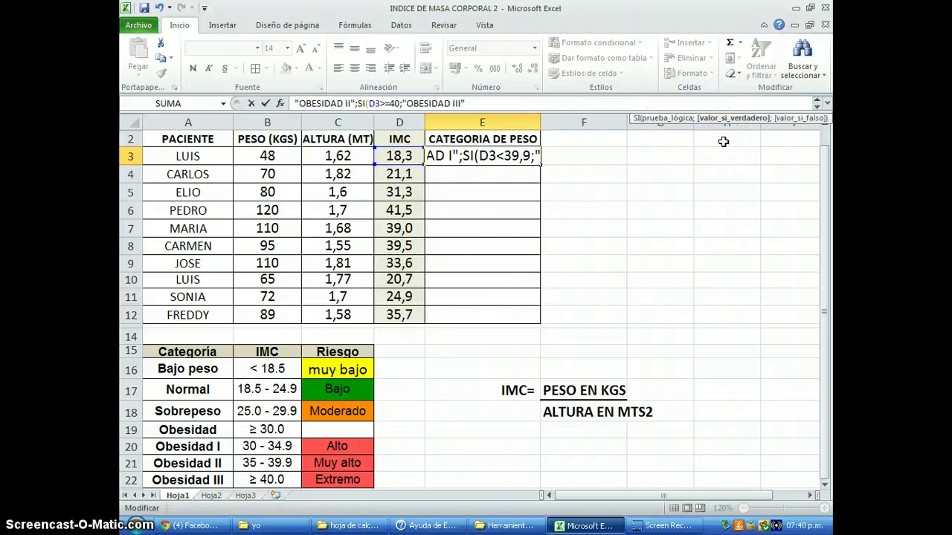
{"action": "key", "text": "Right"}
{"action": "key", "text": "Right"}
{"action": "key", "text": "Right"}
{"action": "key", "text": "Right"}
{"action": "key", "text": "Right"}
{"action": "key", "text": "Right"}
{"action": "key", "text": "Right"}
{"action": "key", "text": "Right"}
{"action": "key", "text": "Right"}
{"action": "key", "text": "Right"}
{"action": "key", "text": "Right"}
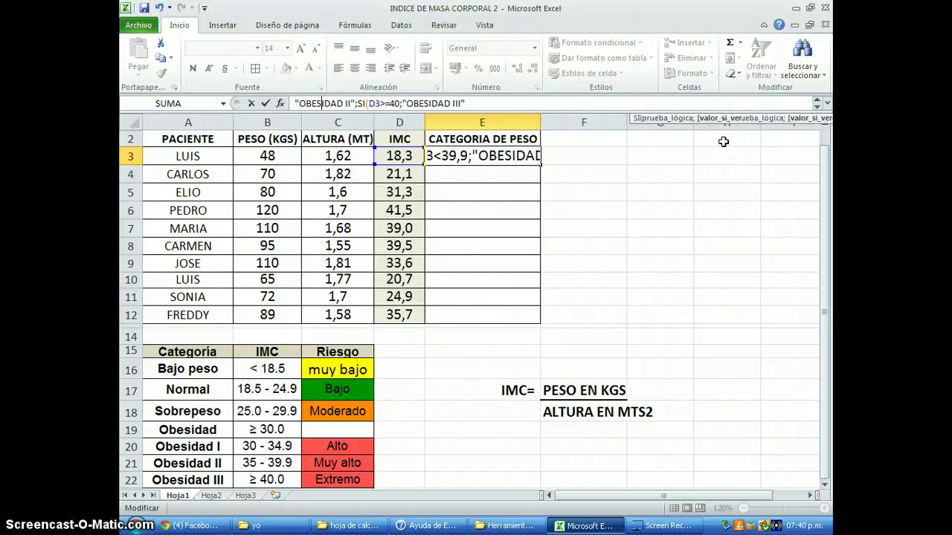
{"action": "key", "text": "Right"}
{"action": "key", "text": "Right"}
{"action": "key", "text": "Right"}
{"action": "key", "text": "Right"}
{"action": "key", "text": "Right"}
{"action": "key", "text": "Right"}
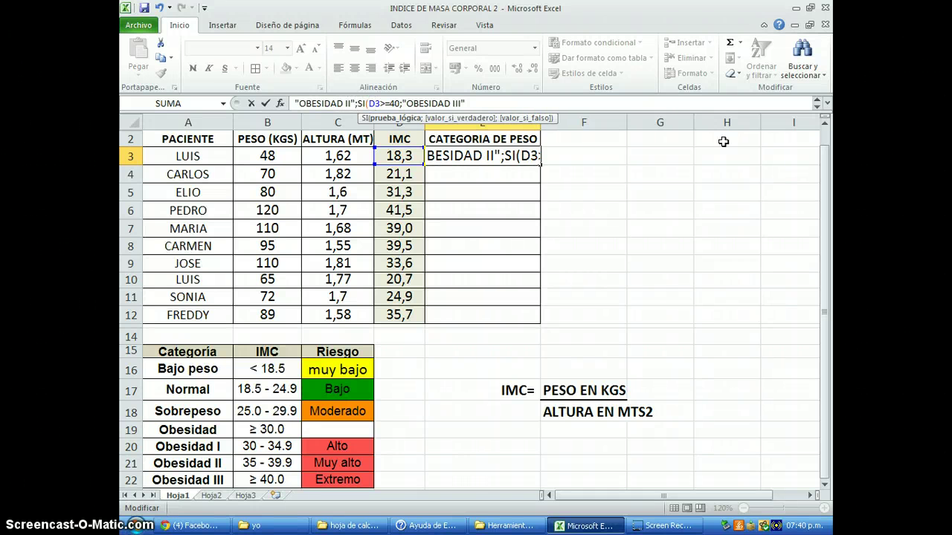
- Close all the nested SI functions at the end of the E3 formula with six parentheses and enter it
{"action": "left_click", "coordinate": [478, 104]}
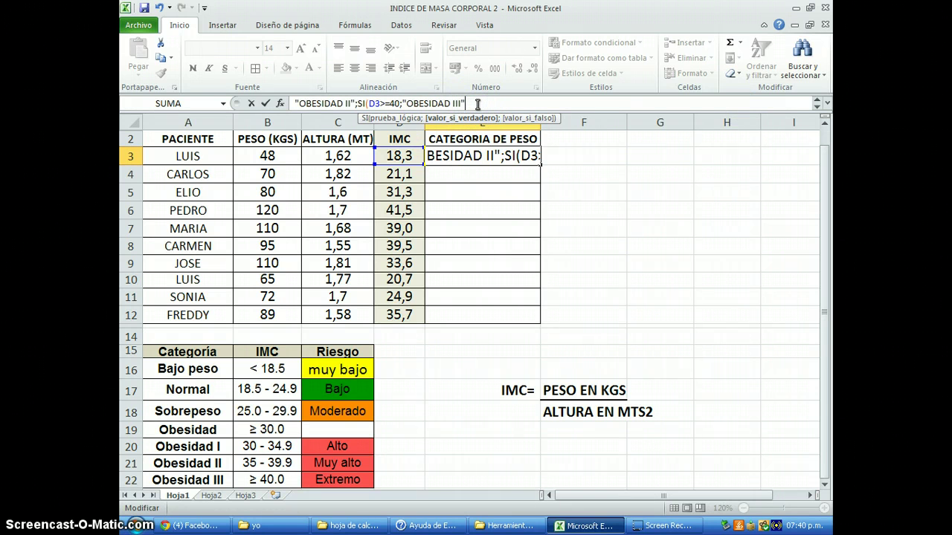
{"action": "type", "text": "))"}
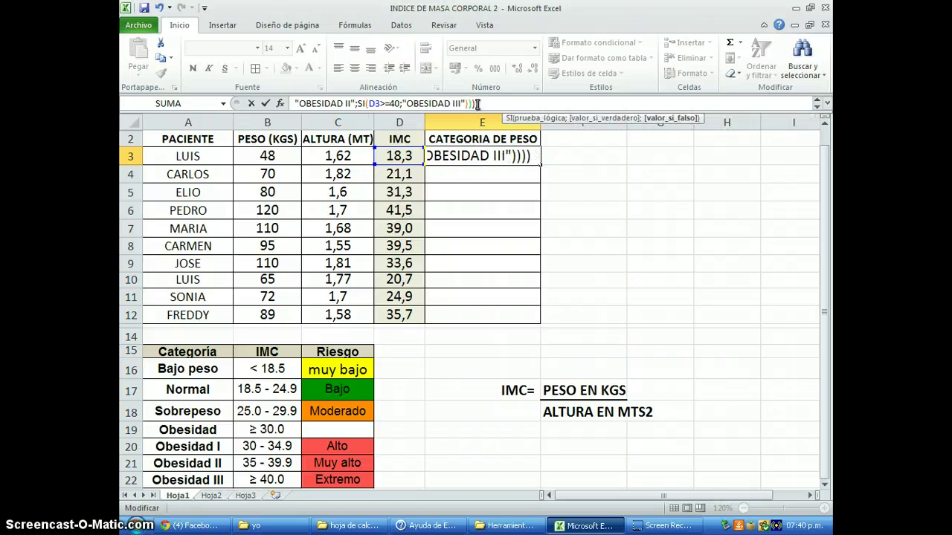
{"action": "type", "text": "))"}
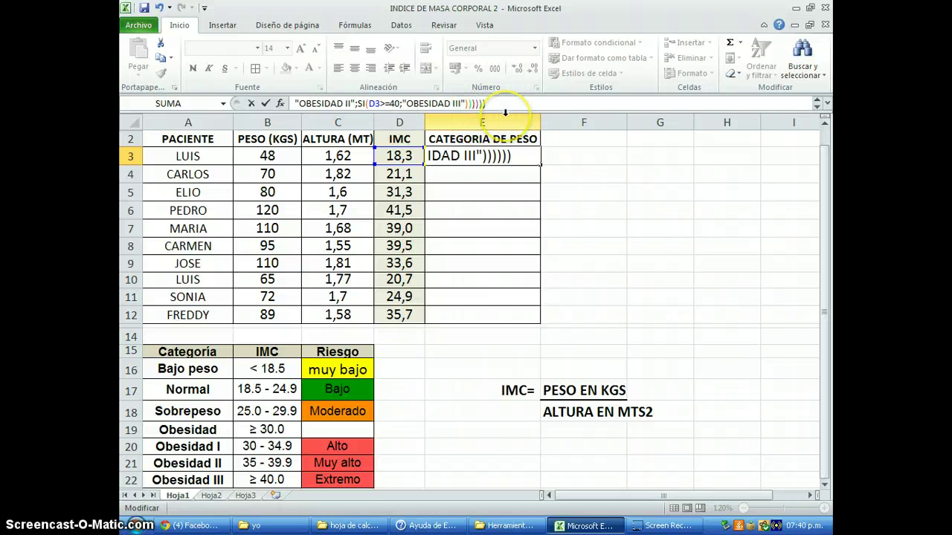
{"action": "key", "text": "Return"}
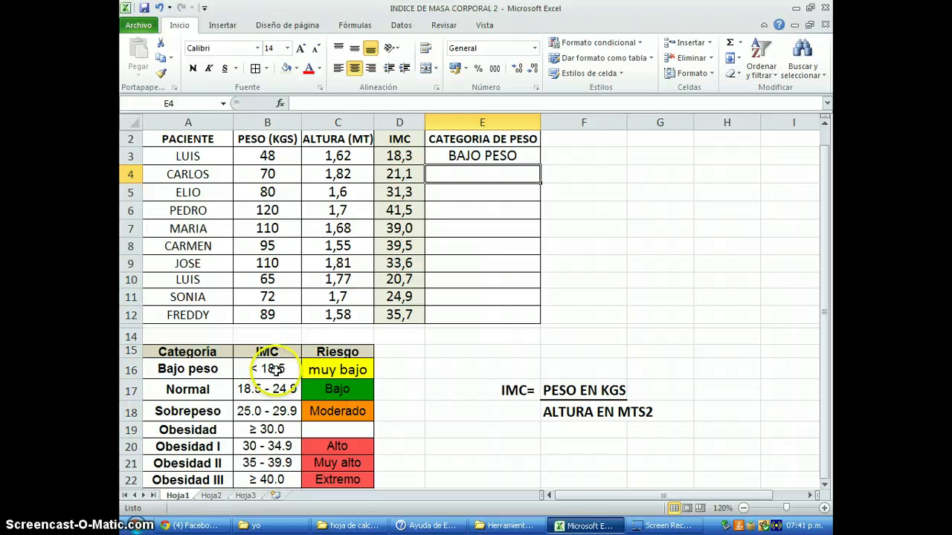
- Copy the weight category formula from E3 down through E12
{"action": "left_click", "coordinate": [505, 155]}
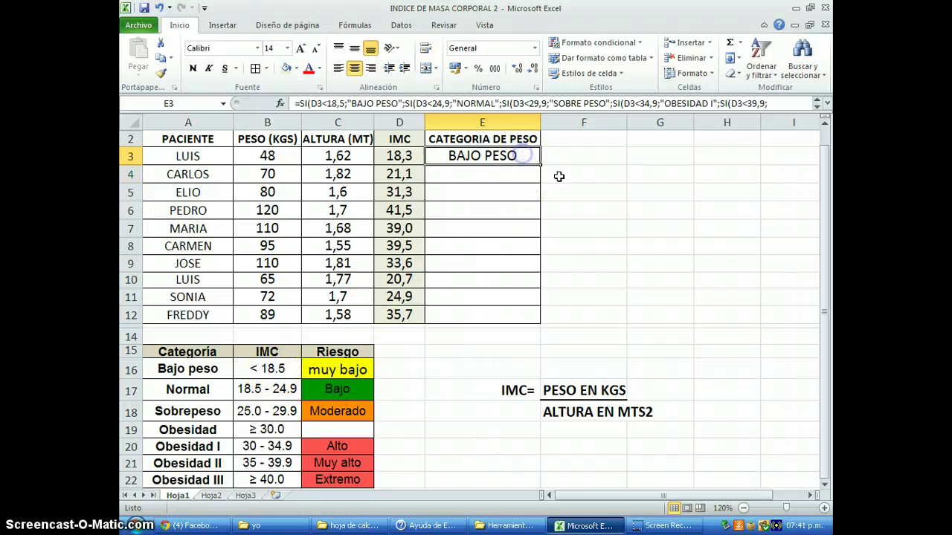
{"action": "left_click_drag", "start_coordinate": [540, 164], "coordinate": [530, 321]}
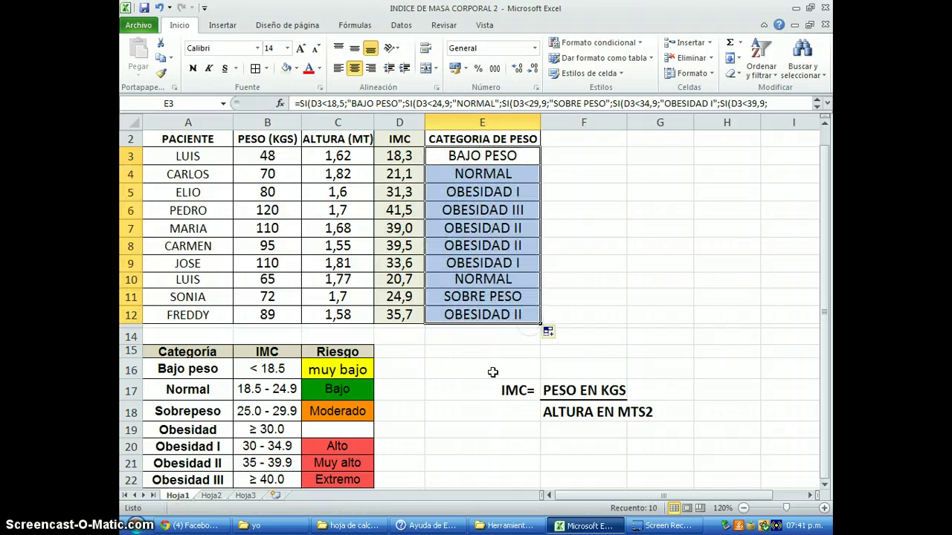
{"action": "left_click", "coordinate": [442, 382]}
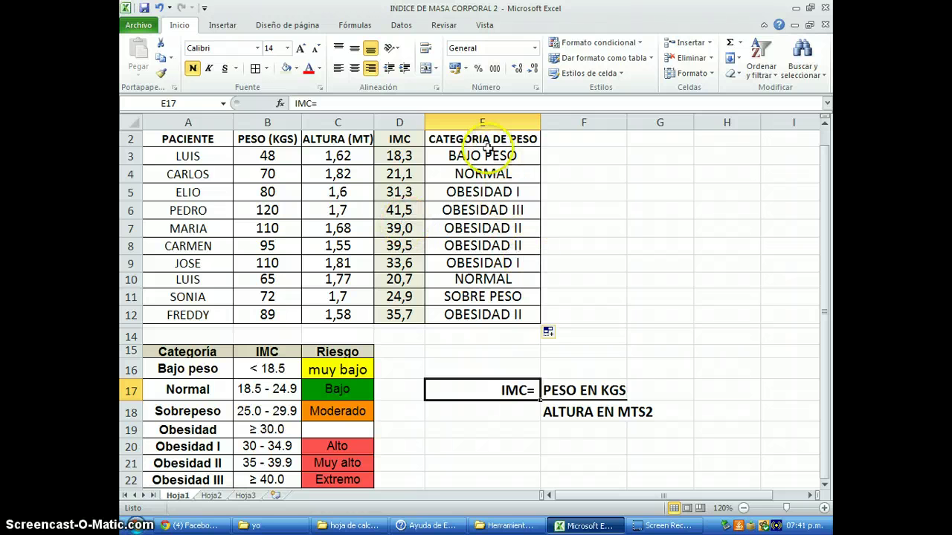
- Fill the CATEGORIA DE PESO column, E2:E12, with the same light shade as the IMC column
{"action": "left_click_drag", "start_coordinate": [479, 141], "coordinate": [476, 310]}
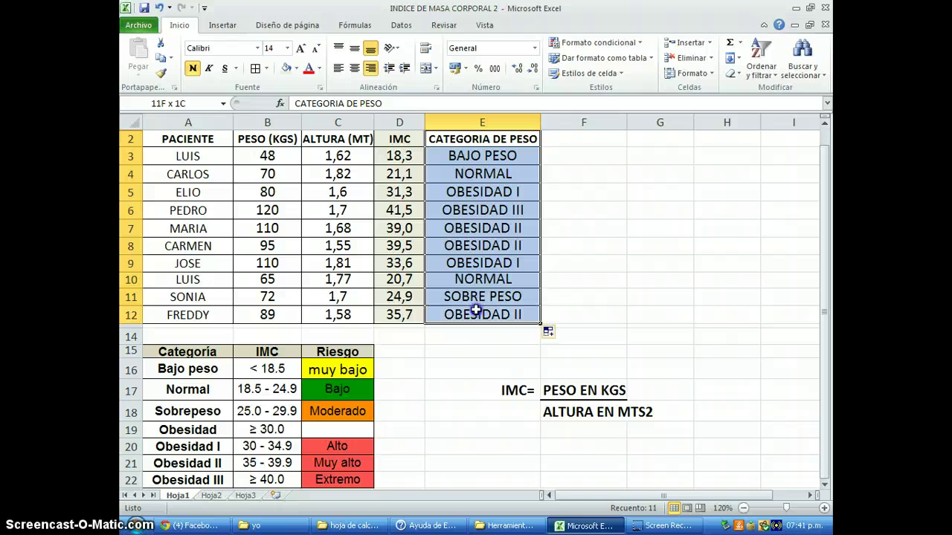
{"action": "left_click", "coordinate": [283, 69]}
{"action": "left_click", "coordinate": [560, 223]}
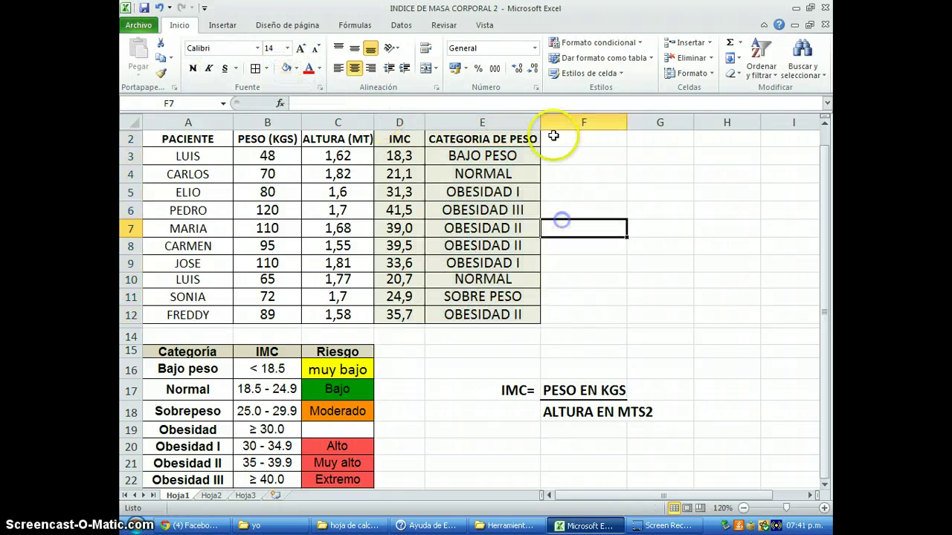
- Enter the heading "RIESGO" in F2
{"action": "left_click", "coordinate": [556, 137]}
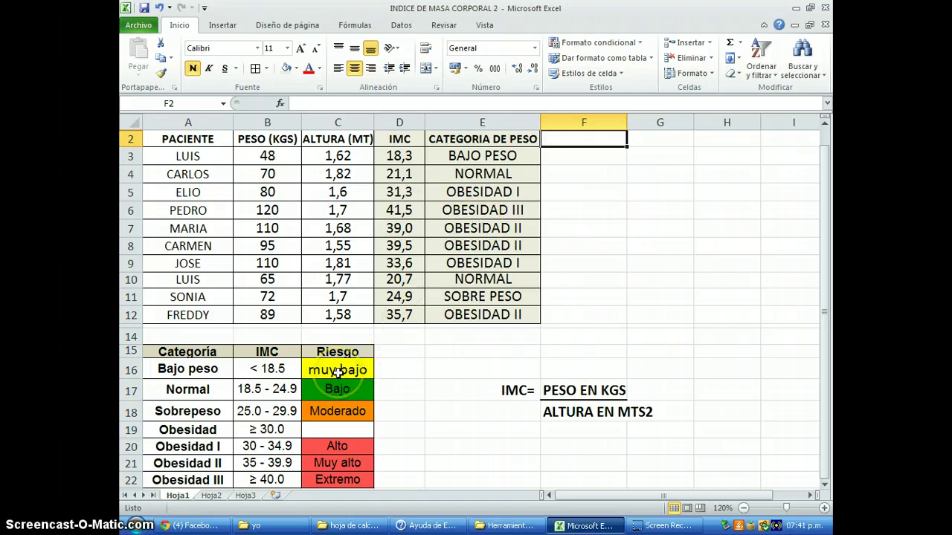
{"action": "type", "text": "RIESG"}
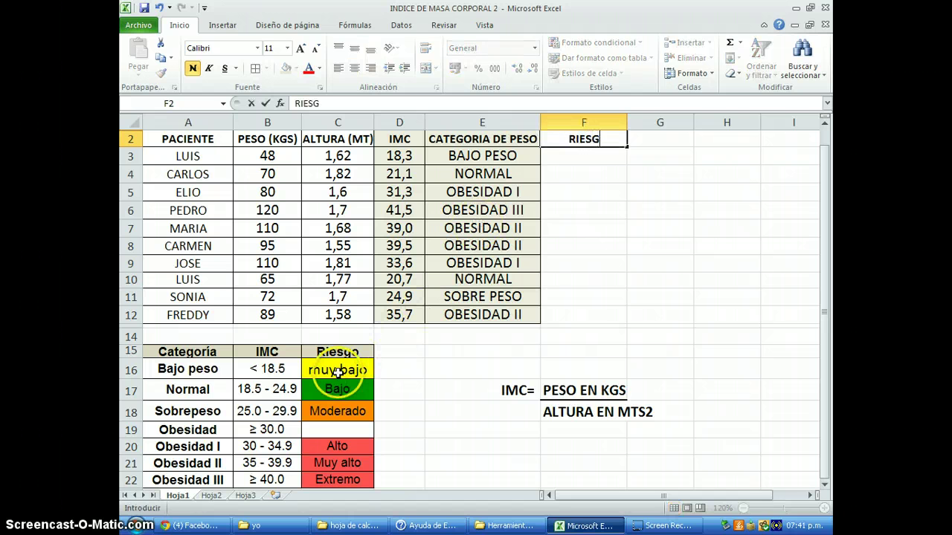
{"action": "type", "text": "O"}
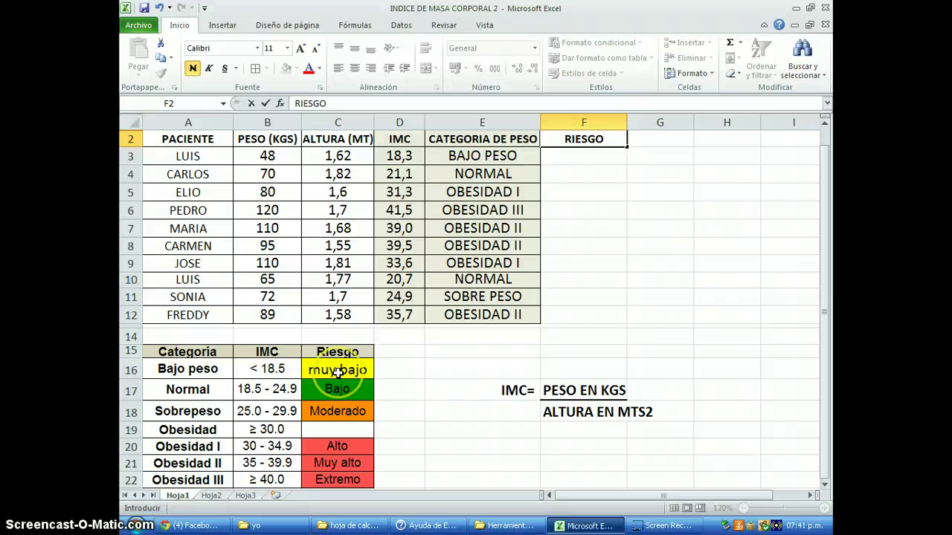
{"action": "left_click", "coordinate": [571, 266]}
- Apply cell borders to the RIESGO column, F2:F12
{"action": "left_click", "coordinate": [589, 142]}
{"action": "left_click_drag", "start_coordinate": [603, 249], "coordinate": [603, 320]}
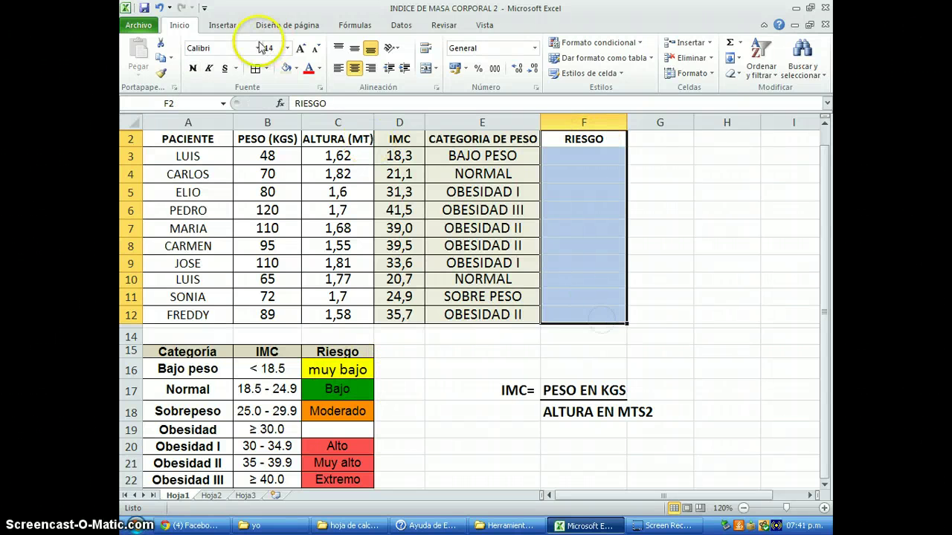
{"action": "left_click", "coordinate": [256, 69]}
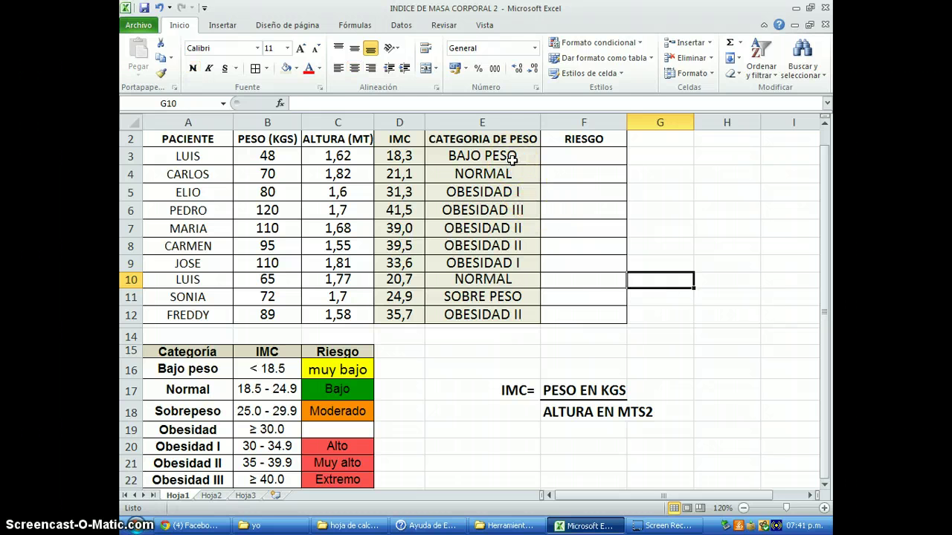
- Copy the nested SI formula from E3 across into F3 of the RIESGO column
{"action": "left_click", "coordinate": [507, 156]}
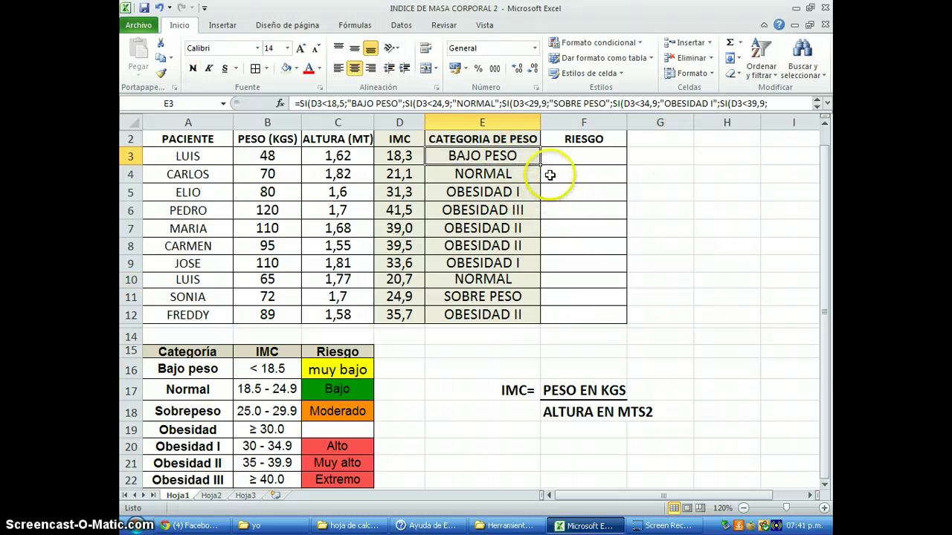
{"action": "left_click_drag", "start_coordinate": [539, 163], "coordinate": [610, 156]}
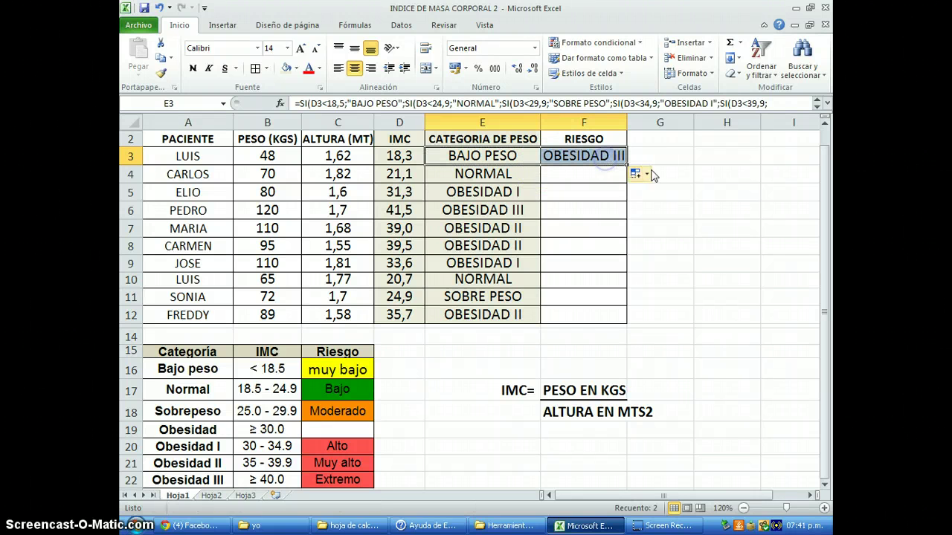
{"action": "left_click", "coordinate": [584, 156]}
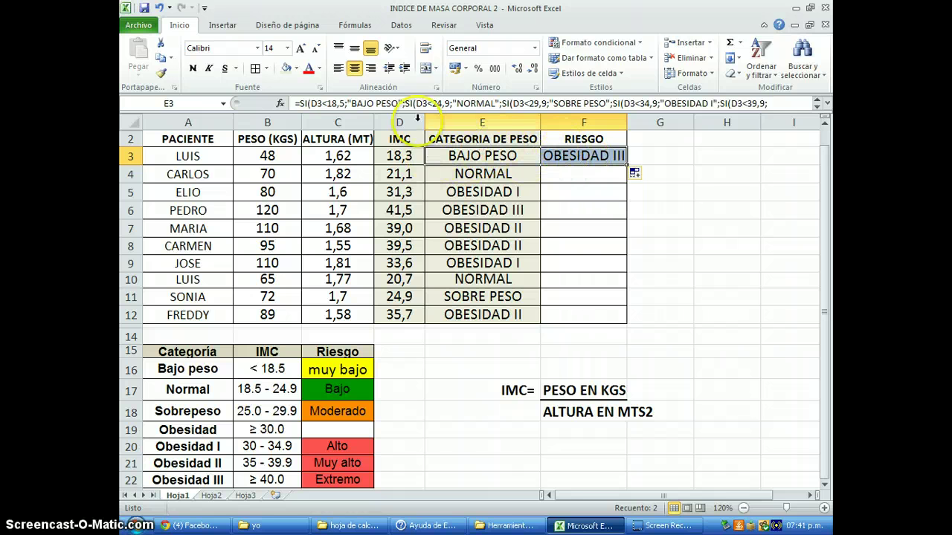
{"action": "left_click", "coordinate": [608, 191]}
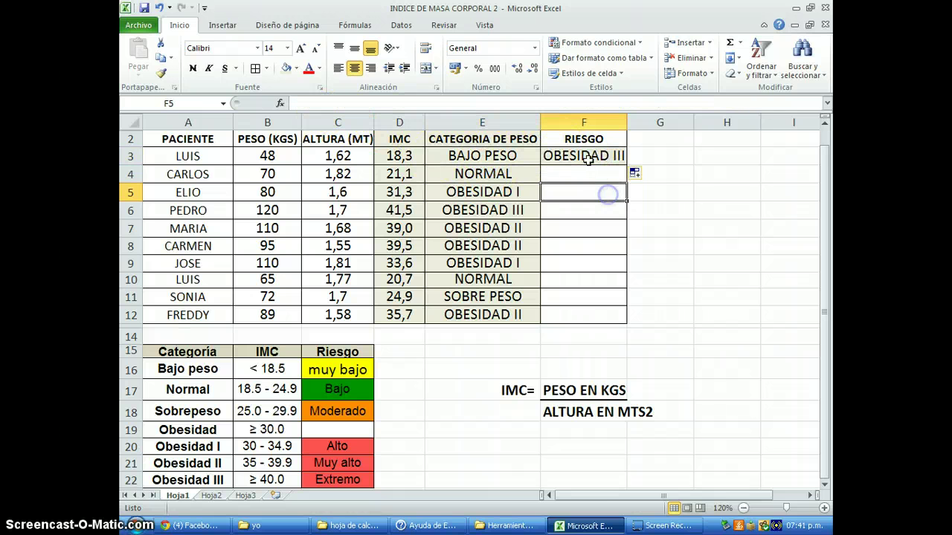
- Edit the F3 formula so that its first SI test refers to the IMC cell D3
{"action": "left_click", "coordinate": [587, 157]}
{"action": "left_click", "coordinate": [317, 109]}
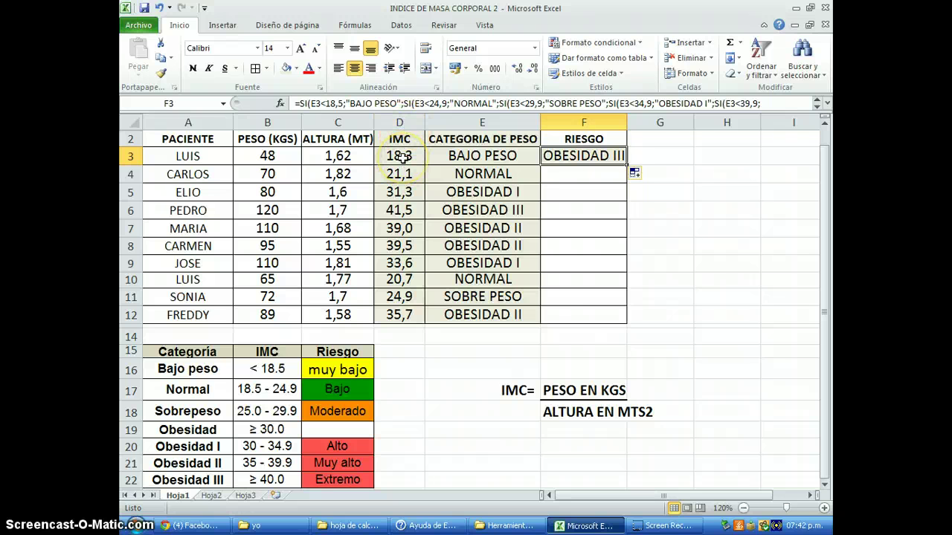
{"action": "left_click", "coordinate": [316, 103]}
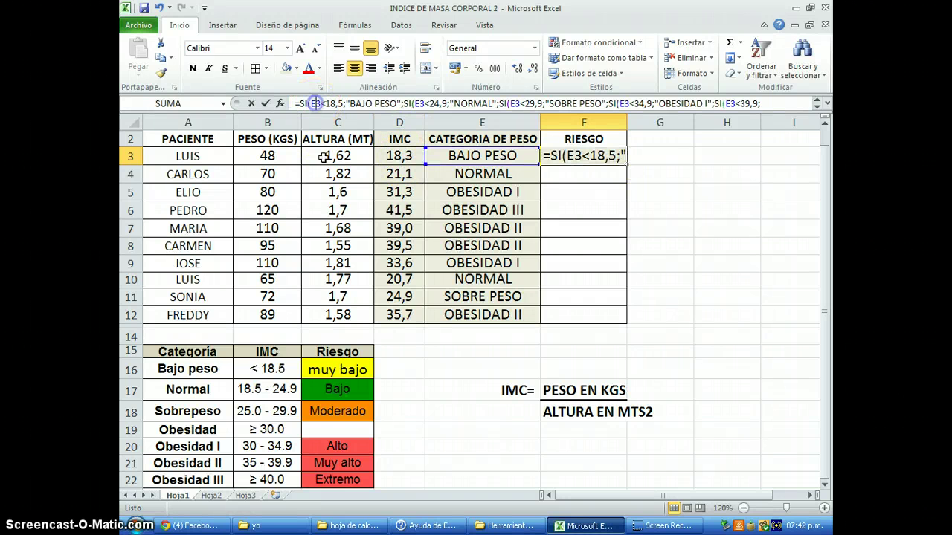
{"action": "key", "text": "Delete"}
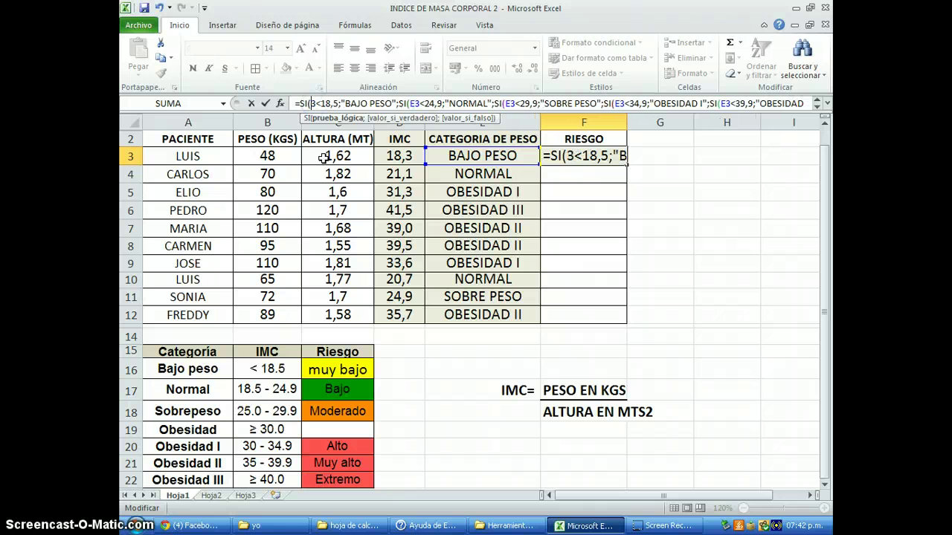
{"action": "type", "text": "D"}
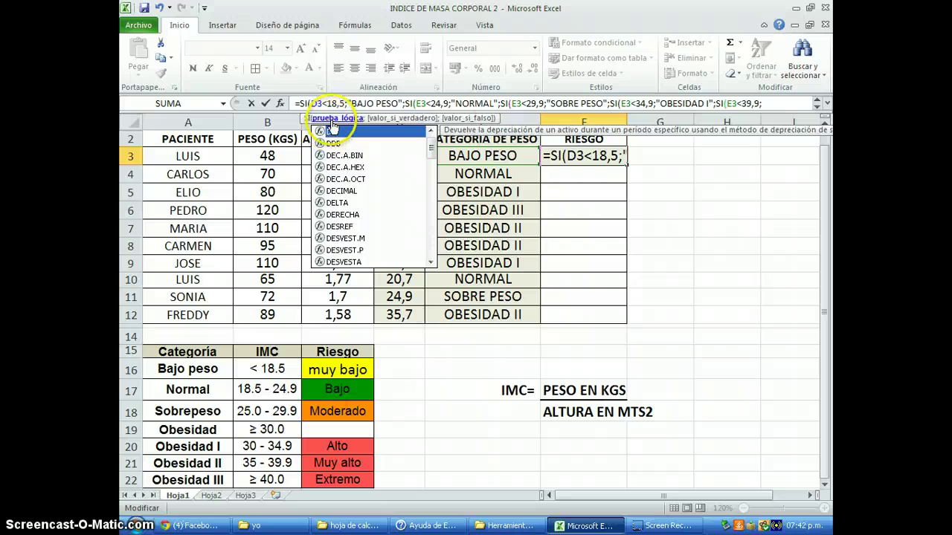
- Replace the first result text in the F3 formula with "MUY BAJO"
{"action": "left_click", "coordinate": [398, 104]}
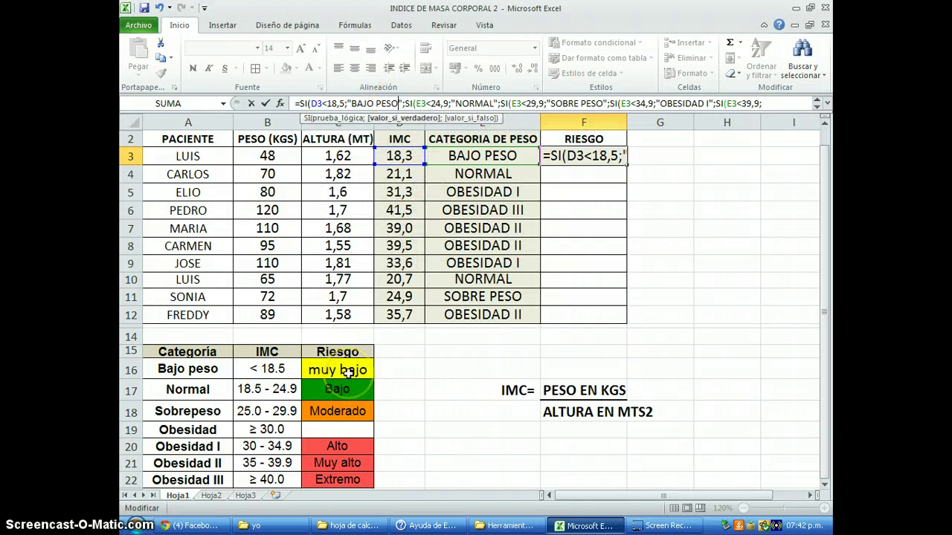
{"action": "key", "text": "BackSpace"}
{"action": "key", "text": "BackSpace"}
{"action": "key", "text": "BackSpace"}
{"action": "key", "text": "BackSpace"}
{"action": "key", "text": "BackSpace"}
{"action": "key", "text": "BackSpace"}
{"action": "key", "text": "BackSpace"}
{"action": "key", "text": "BackSpace"}
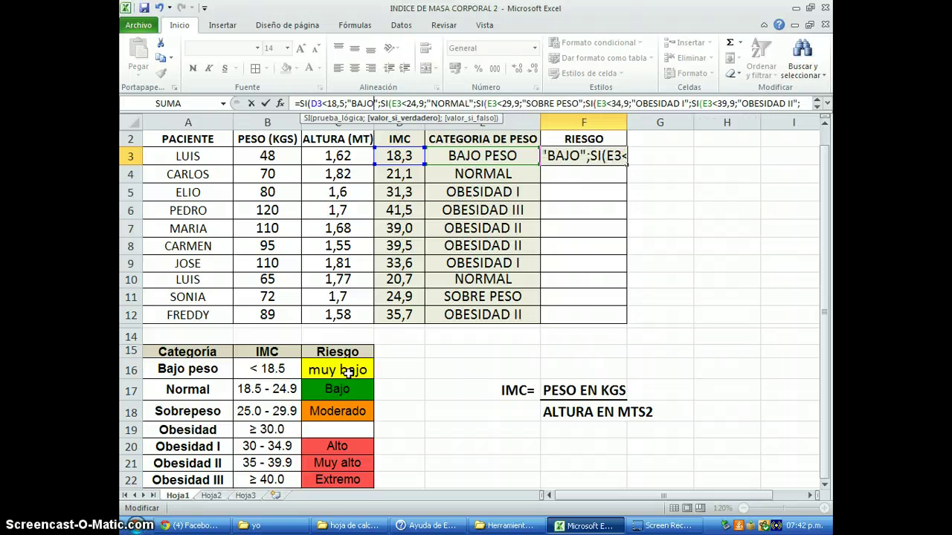
{"action": "key", "text": "BackSpace"}
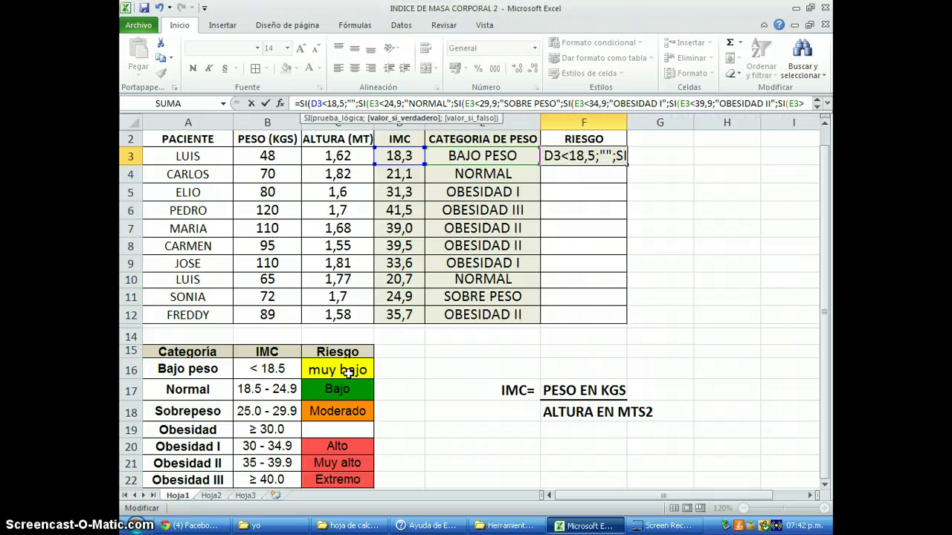
{"action": "type", "text": "MUY BAJ"}
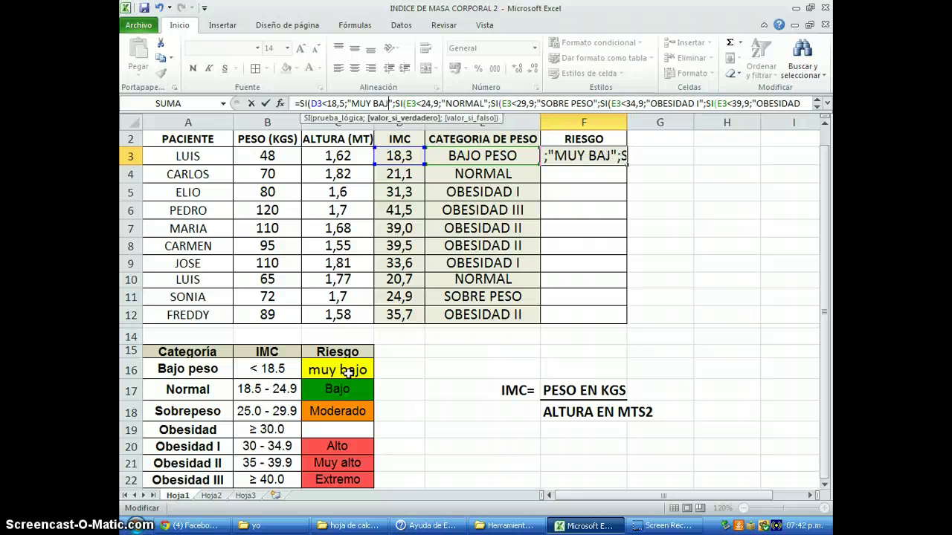
{"action": "type", "text": "O"}
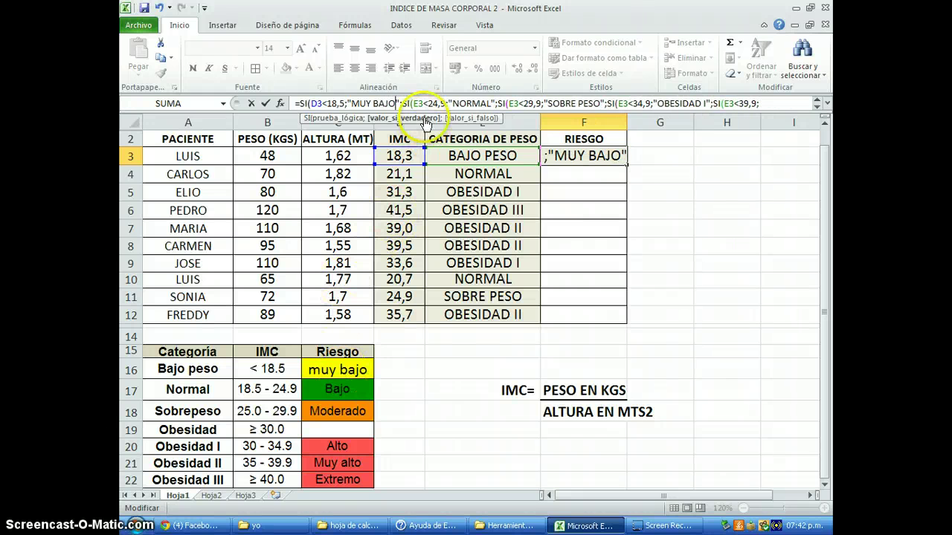
- Point the second SI test in the F3 formula at D3 and change its result text to "BAJO"
{"action": "left_click", "coordinate": [416, 103]}
{"action": "key", "text": "BackSpace"}
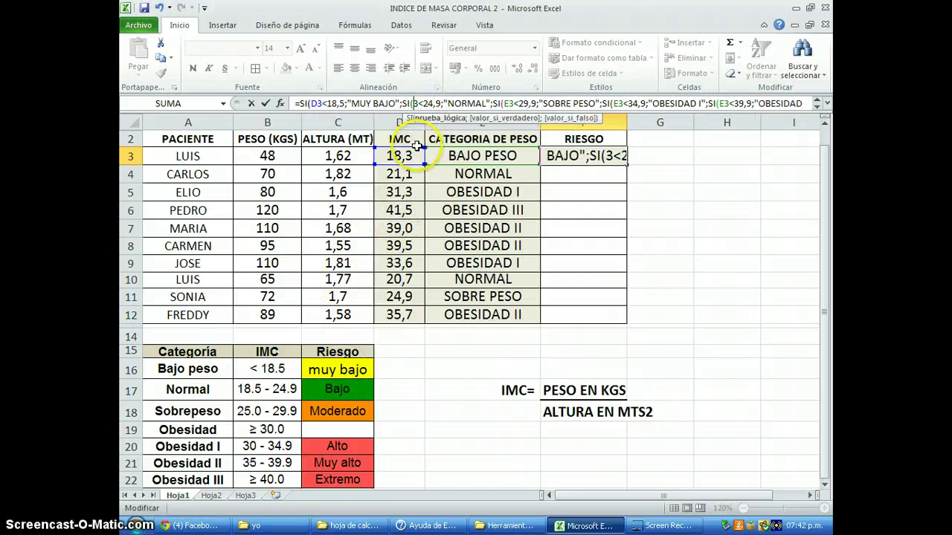
{"action": "type", "text": "D"}
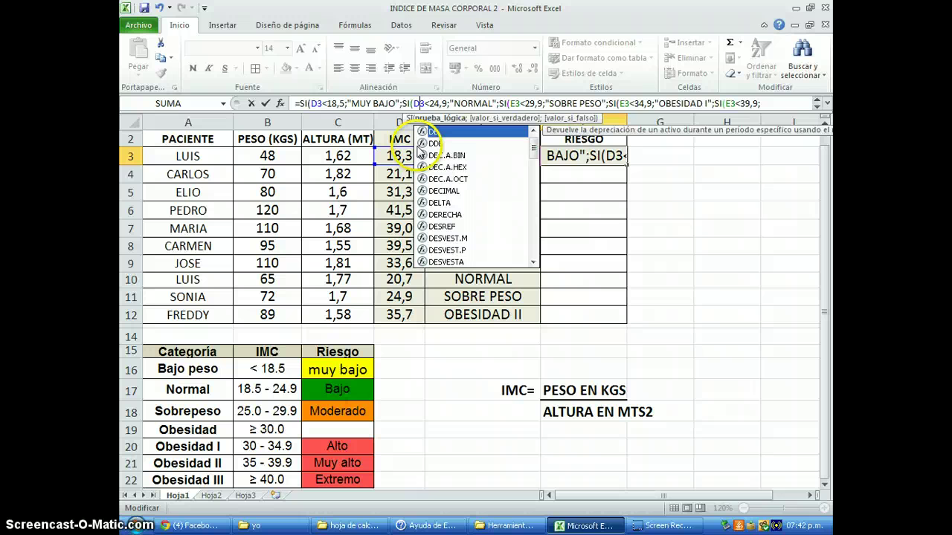
{"action": "left_click", "coordinate": [492, 102]}
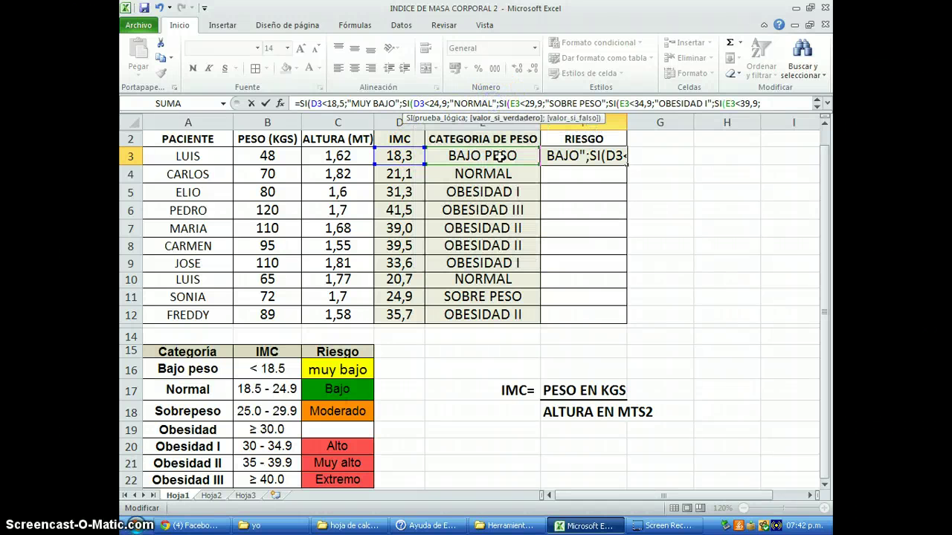
{"action": "key", "text": "BackSpace"}
{"action": "key", "text": "BackSpace"}
{"action": "key", "text": "BackSpace"}
{"action": "key", "text": "BackSpace"}
{"action": "key", "text": "BackSpace"}
{"action": "key", "text": "BackSpace"}
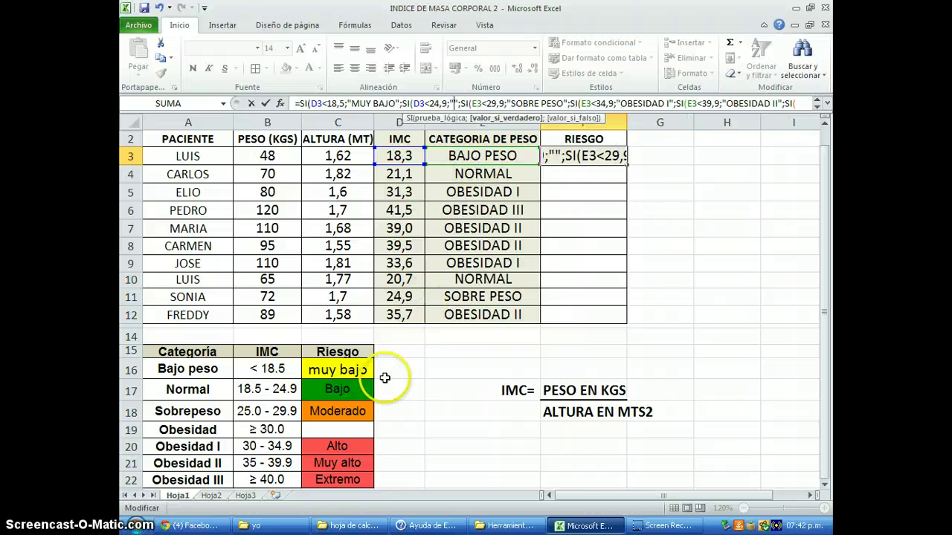
{"action": "type", "text": "BAJO"}
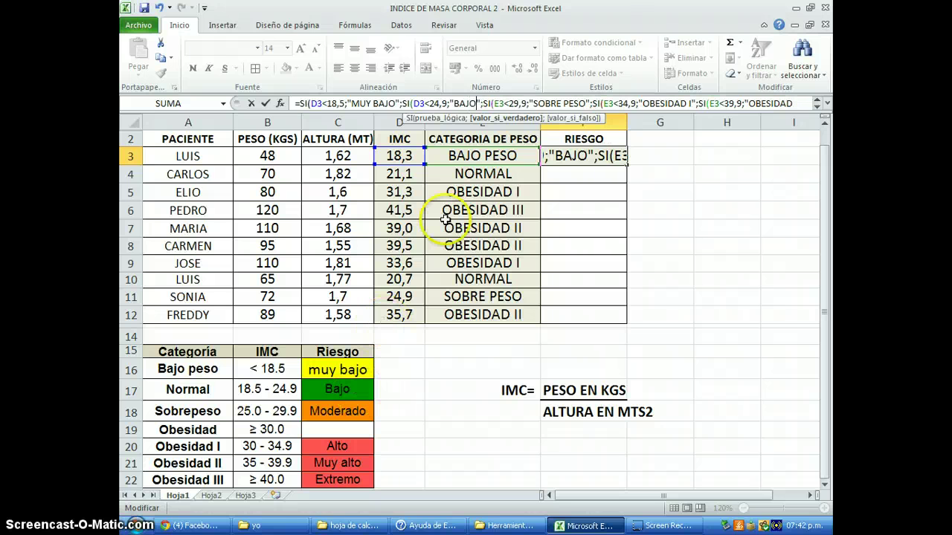
- Point the third SI test in the F3 formula at D3 and change its result text to "MODERADO"
{"action": "left_click", "coordinate": [499, 103]}
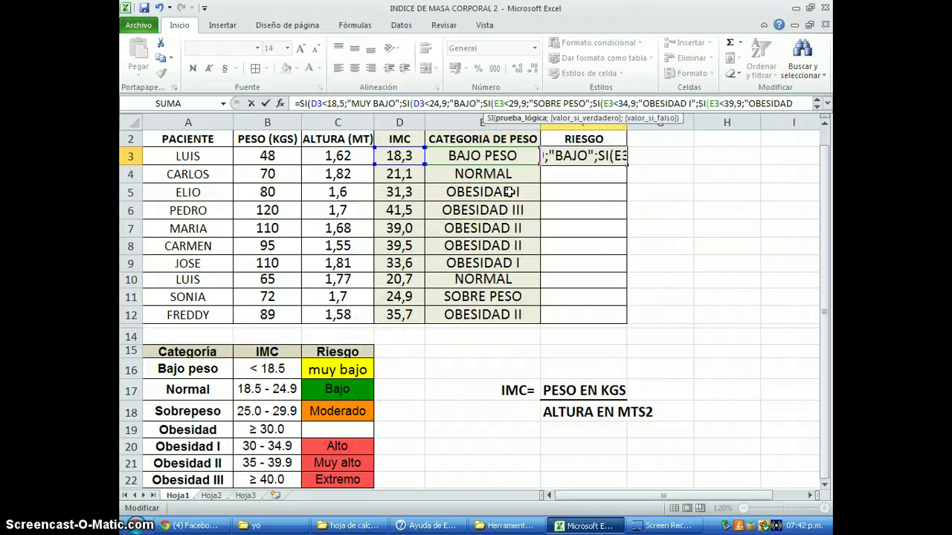
{"action": "key", "text": "BackSpace"}
{"action": "type", "text": "D"}
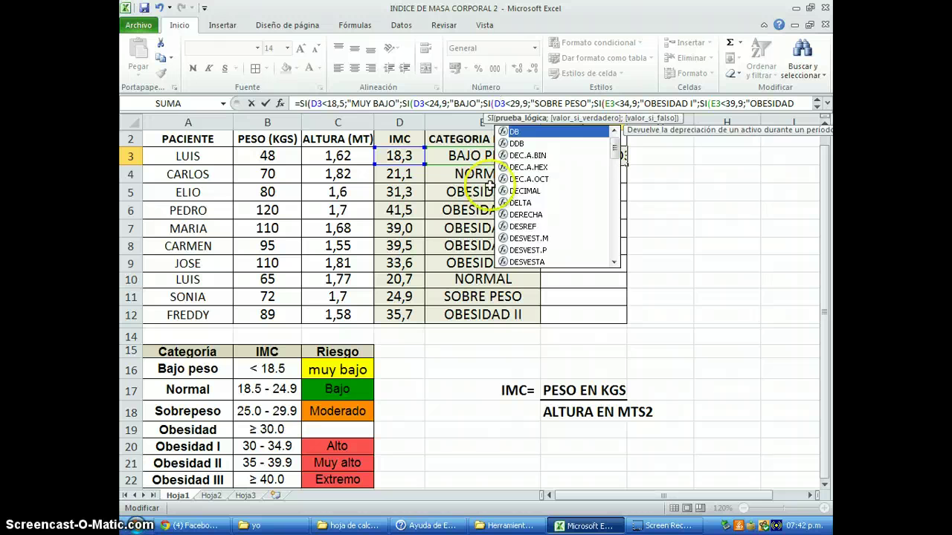
{"action": "left_click", "coordinate": [586, 103]}
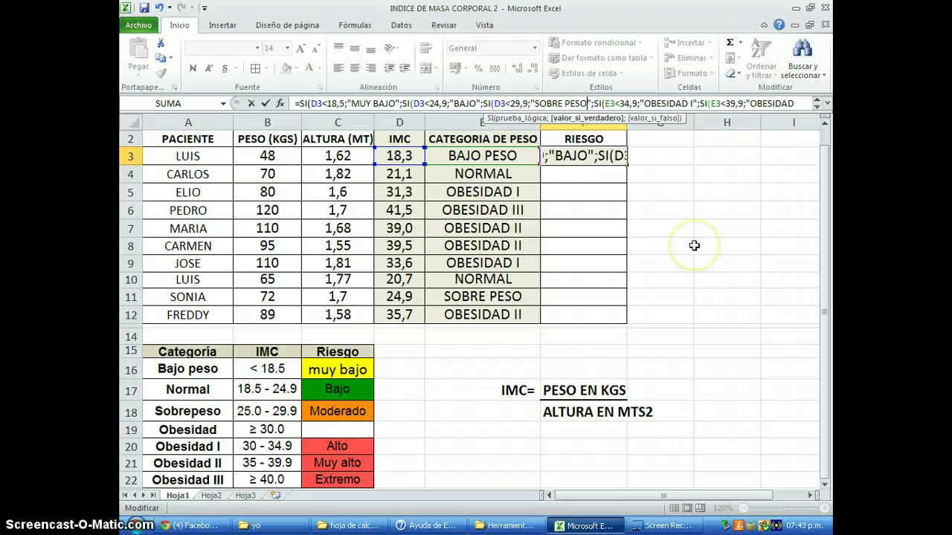
{"action": "key", "text": "BackSpace"}
{"action": "key", "text": "BackSpace"}
{"action": "key", "text": "BackSpace"}
{"action": "key", "text": "BackSpace"}
{"action": "key", "text": "BackSpace"}
{"action": "key", "text": "BackSpace"}
{"action": "key", "text": "BackSpace"}
{"action": "key", "text": "BackSpace"}
{"action": "key", "text": "BackSpace"}
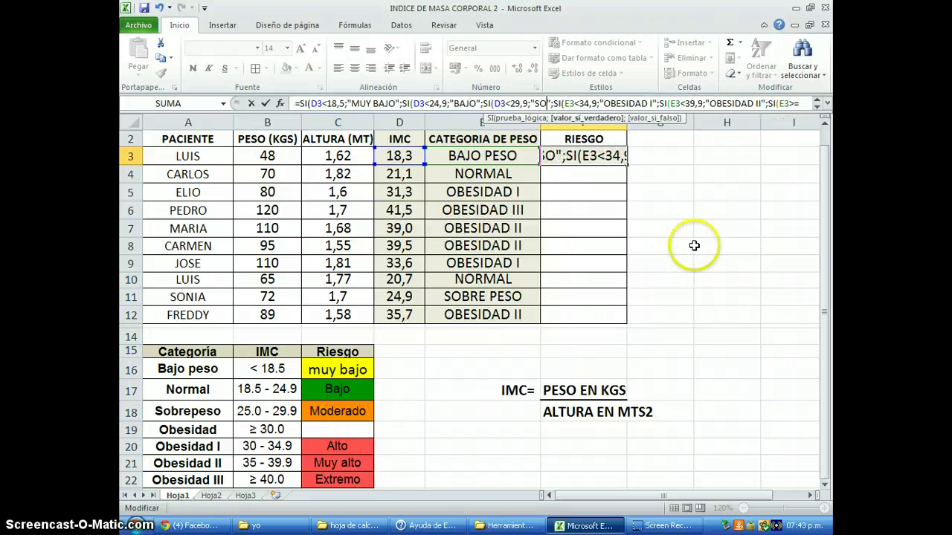
{"action": "key", "text": "BackSpace"}
{"action": "type", "text": "MODE"}
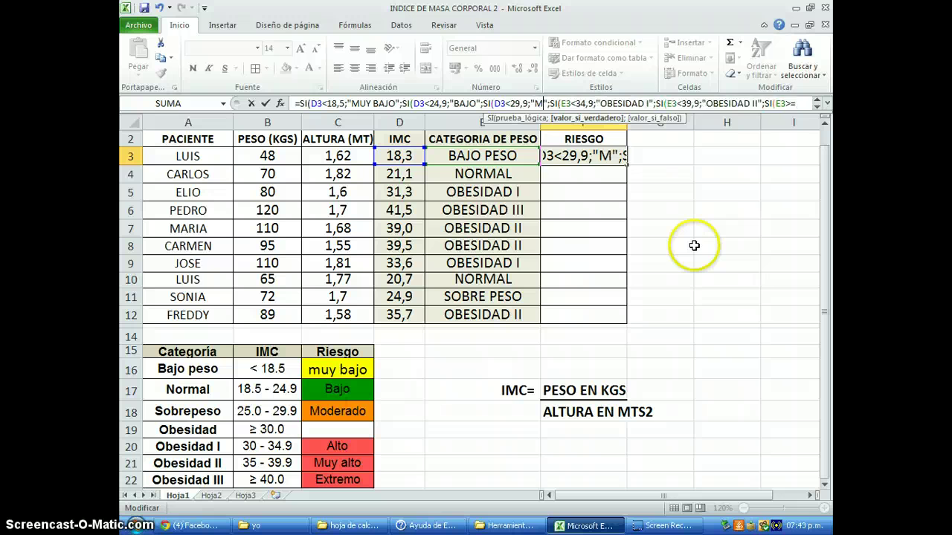
{"action": "type", "text": "RADO"}
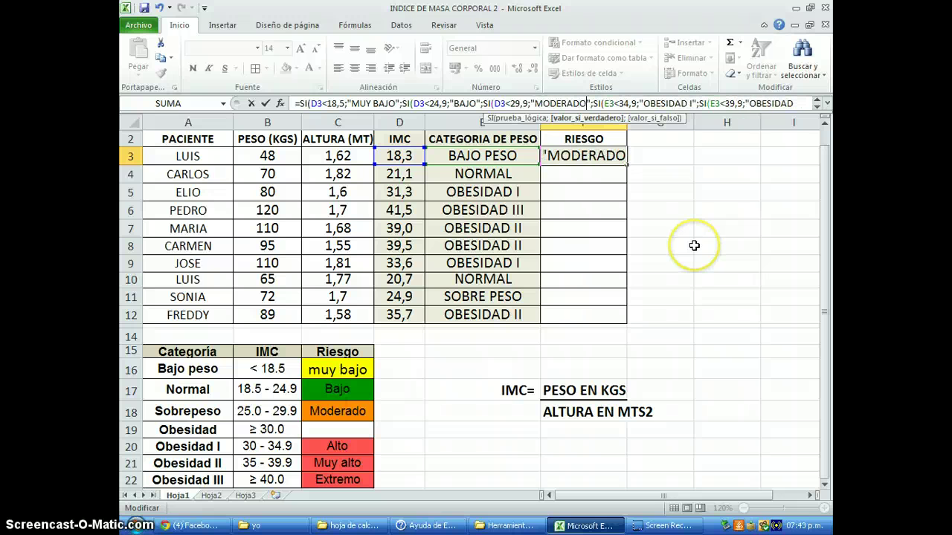
- Point the fourth SI test in the F3 formula at D3 and change its result text to "ALTO"
{"action": "left_click", "coordinate": [609, 103]}
{"action": "key", "text": "BackSpace"}
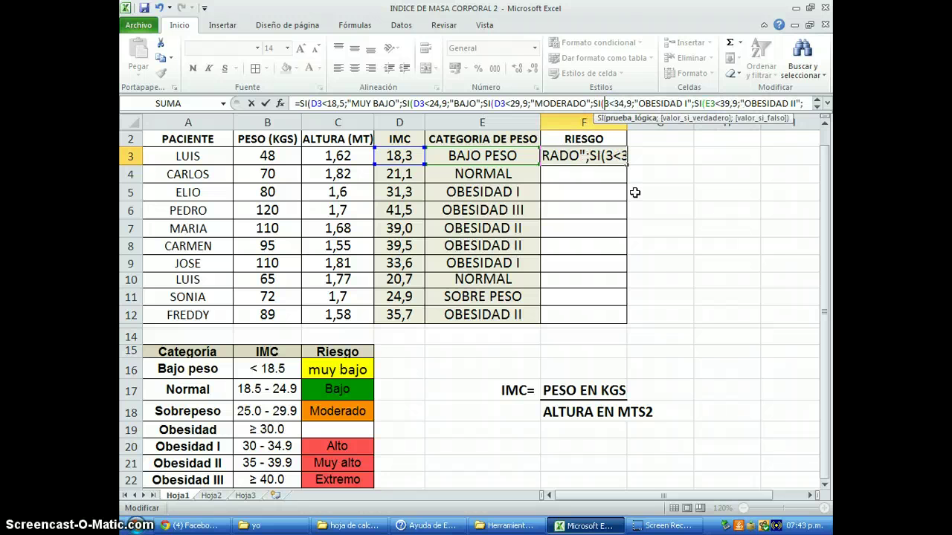
{"action": "type", "text": "D"}
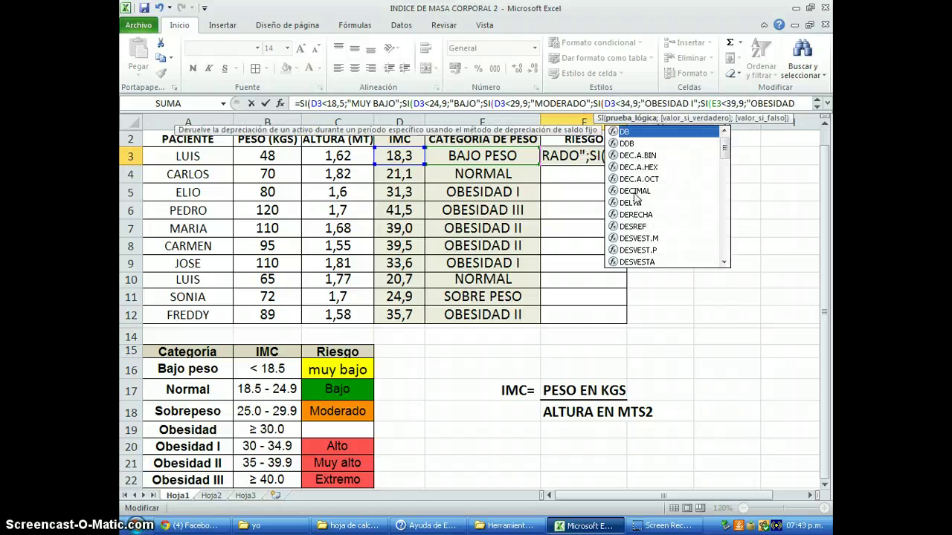
{"action": "left_click", "coordinate": [690, 103]}
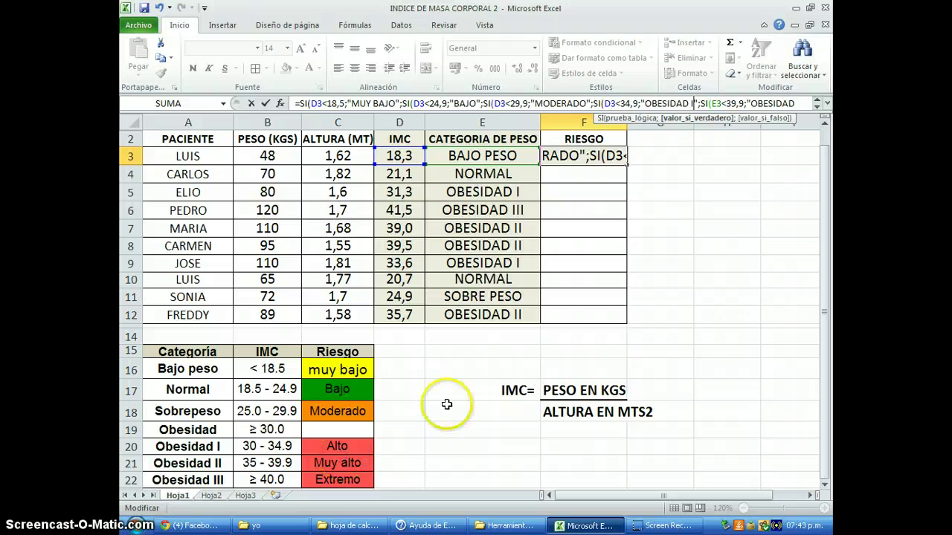
{"action": "key", "text": "BackSpace"}
{"action": "key", "text": "BackSpace"}
{"action": "key", "text": "BackSpace"}
{"action": "key", "text": "BackSpace"}
{"action": "key", "text": "BackSpace"}
{"action": "key", "text": "BackSpace"}
{"action": "key", "text": "BackSpace"}
{"action": "key", "text": "BackSpace"}
{"action": "key", "text": "BackSpace"}
{"action": "key", "text": "BackSpace"}
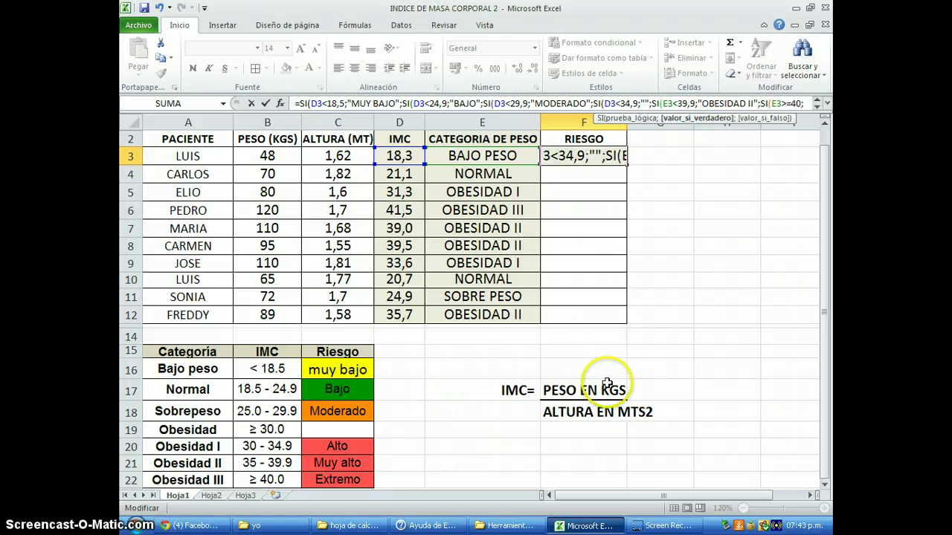
{"action": "type", "text": "ALTO"}
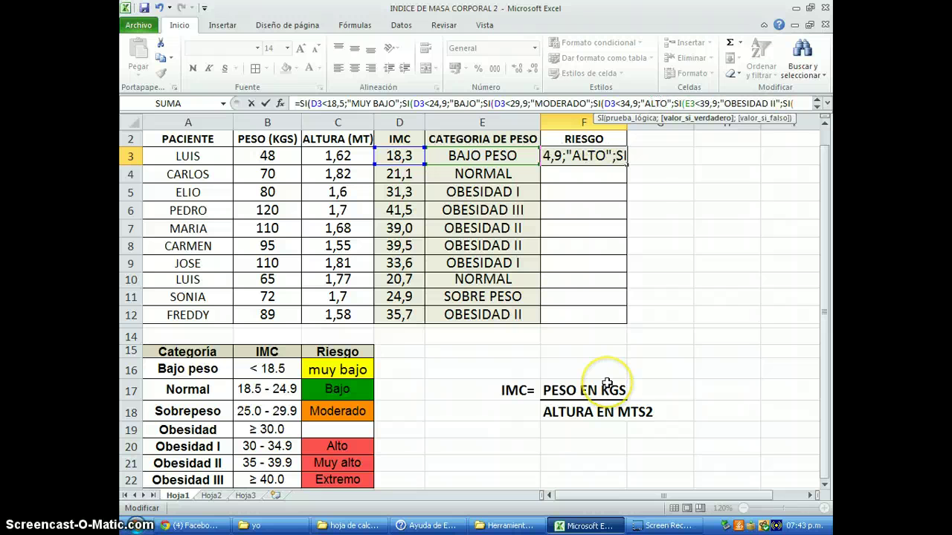
- Point the fifth SI test in the F3 formula at D3 and change its result text to "MUY ALTO"
{"action": "double_click", "coordinate": [691, 104]}
{"action": "type", "text": "D3"}
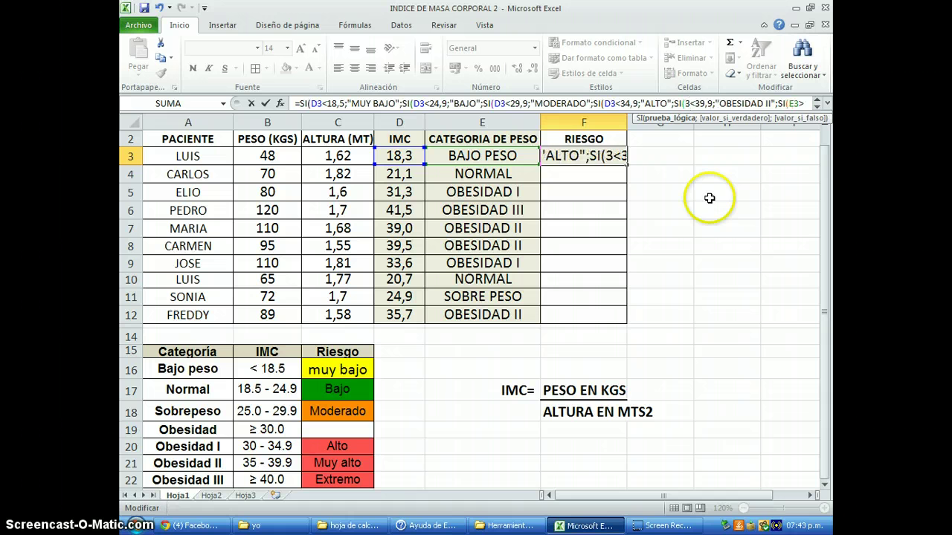
{"action": "left_click", "coordinate": [776, 104]}
{"action": "key", "text": "BackSpace"}
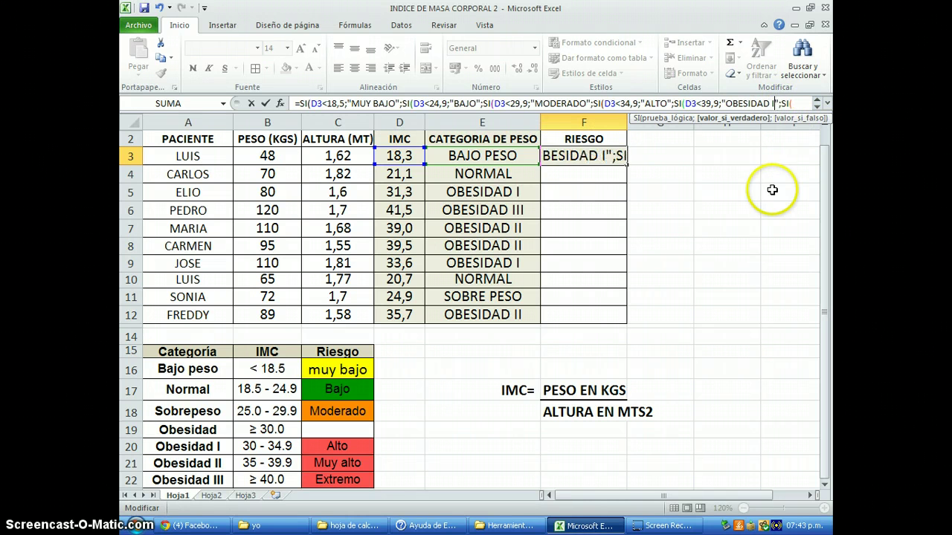
{"action": "key", "text": "BackSpace"}
{"action": "key", "text": "BackSpace"}
{"action": "key", "text": "BackSpace"}
{"action": "key", "text": "BackSpace"}
{"action": "key", "text": "BackSpace"}
{"action": "key", "text": "BackSpace"}
{"action": "key", "text": "BackSpace"}
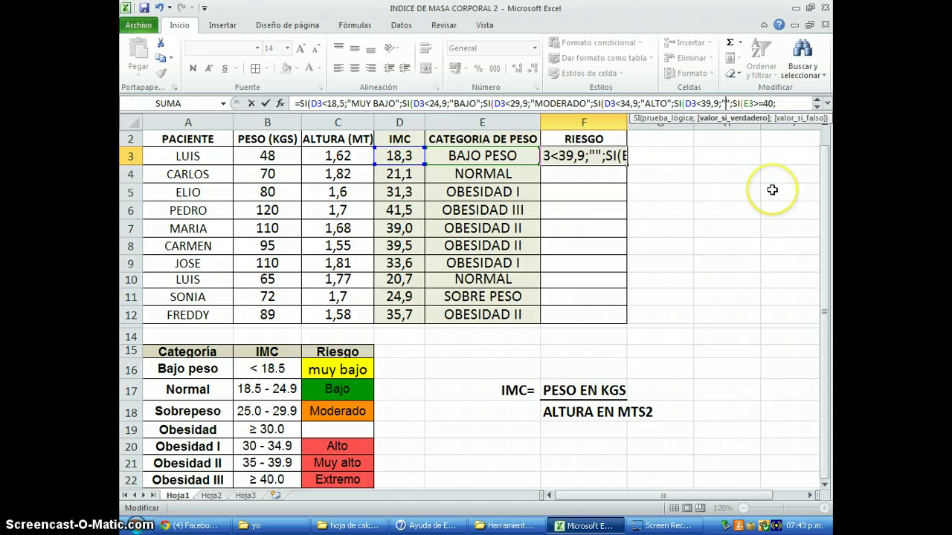
{"action": "type", "text": "MUY"}
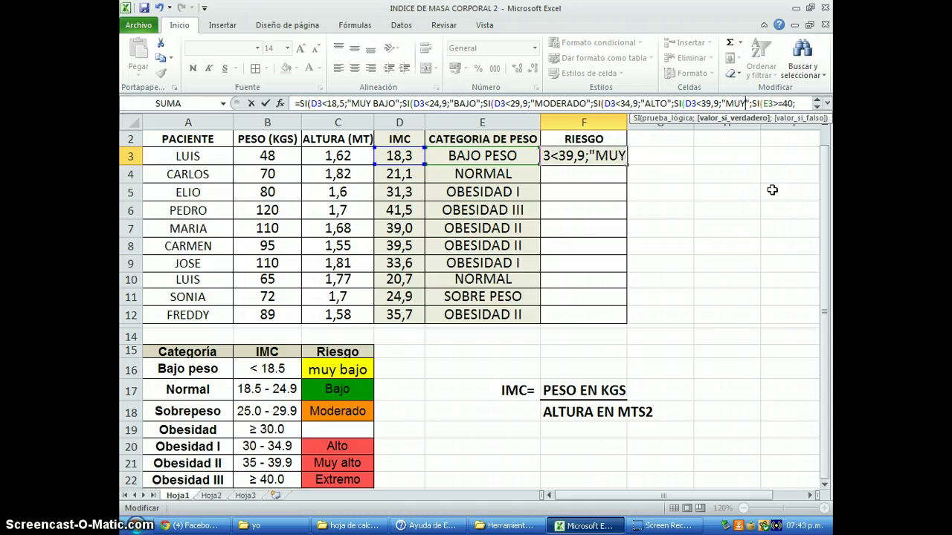
{"action": "type", "text": " ALTO"}
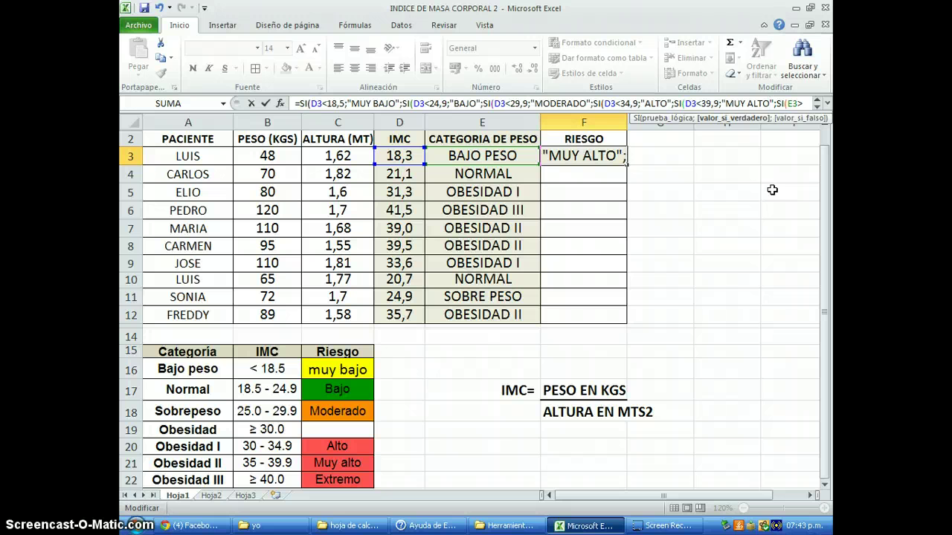
- Point the sixth SI test in the F3 formula, the >=40 condition, at D3
{"action": "key", "text": "Right"}
{"action": "key", "text": "Right"}
{"action": "key", "text": "Right"}
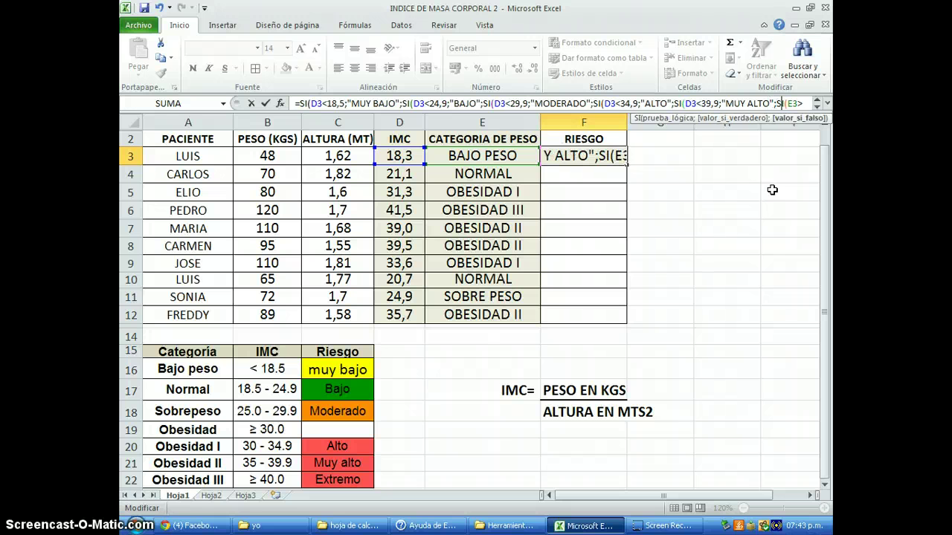
{"action": "type", "text": "(E3>=4"}
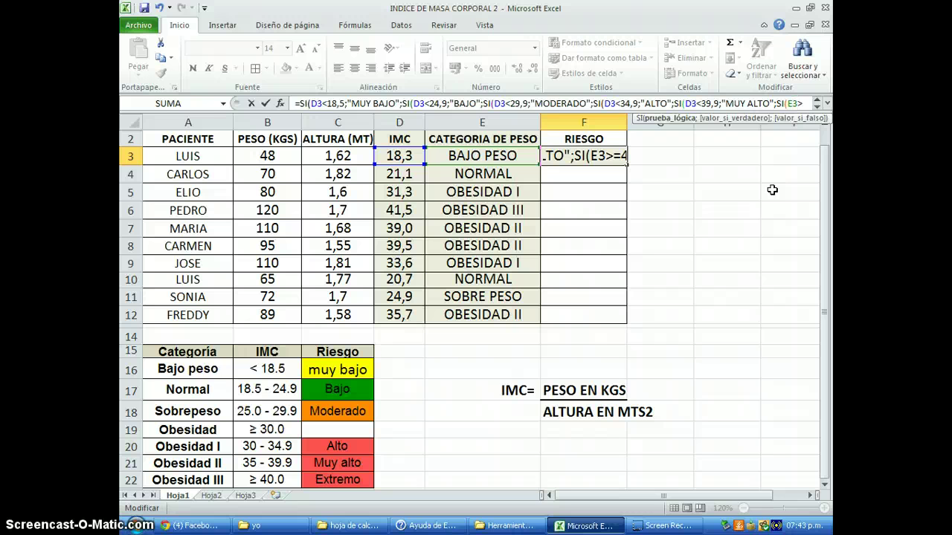
{"action": "key", "text": "Left"}
{"action": "key", "text": "Left"}
{"action": "key", "text": "Left"}
{"action": "key", "text": "Left"}
{"action": "key", "text": "BackSpace"}
{"action": "type", "text": "D"}
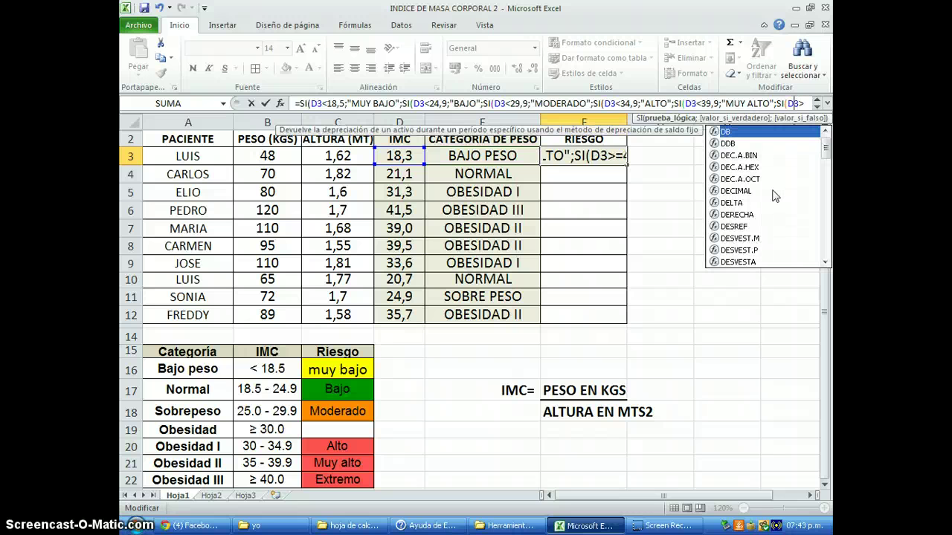
{"action": "key", "text": "Right"}
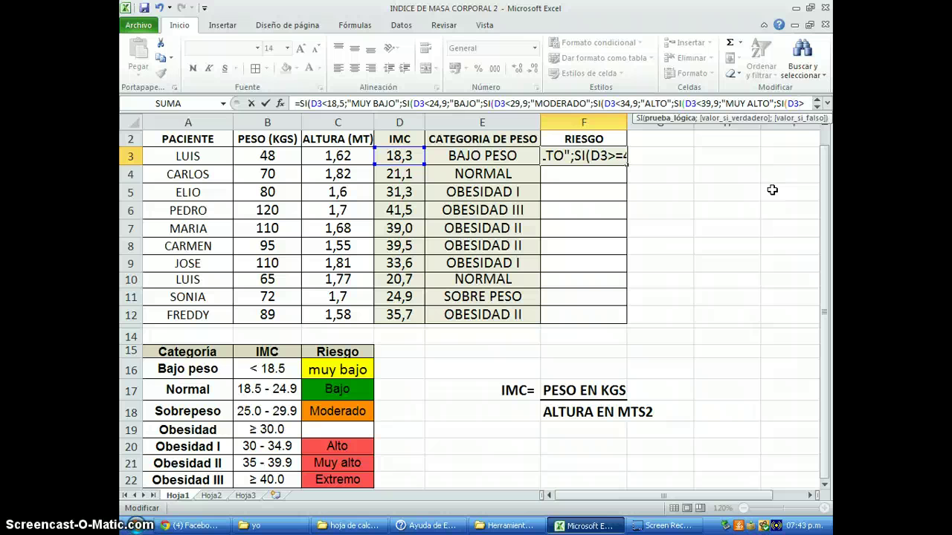
{"action": "key", "text": "Right"}
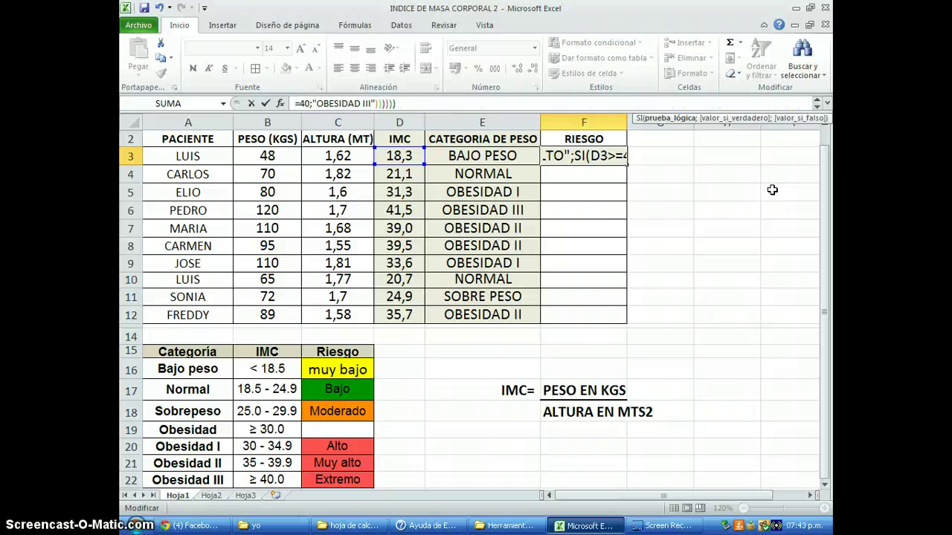
- Replace the sixth SI result text in the F3 formula with "EXTREMO" and enter the formula
{"action": "left_click", "coordinate": [367, 102]}
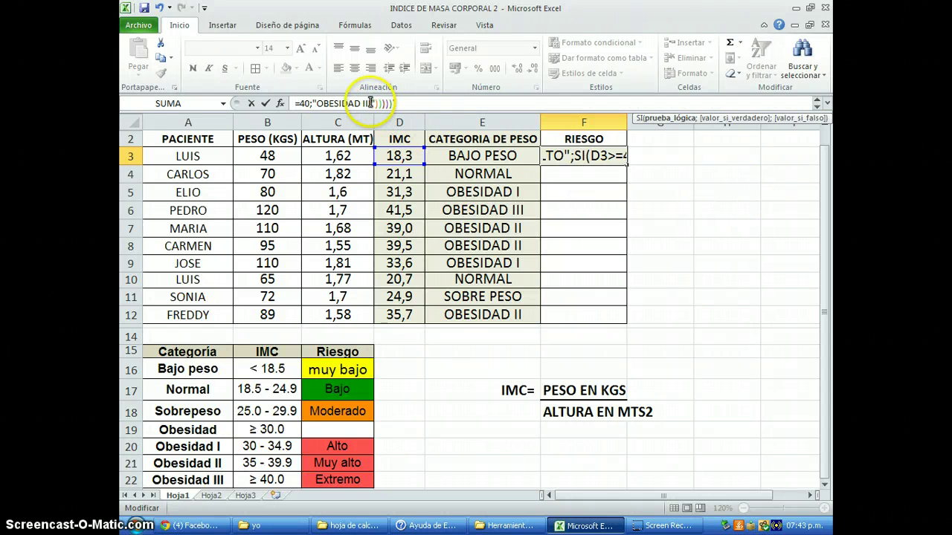
{"action": "key", "text": "BackSpace"}
{"action": "key", "text": "BackSpace"}
{"action": "key", "text": "BackSpace"}
{"action": "key", "text": "BackSpace"}
{"action": "key", "text": "BackSpace"}
{"action": "key", "text": "BackSpace"}
{"action": "key", "text": "BackSpace"}
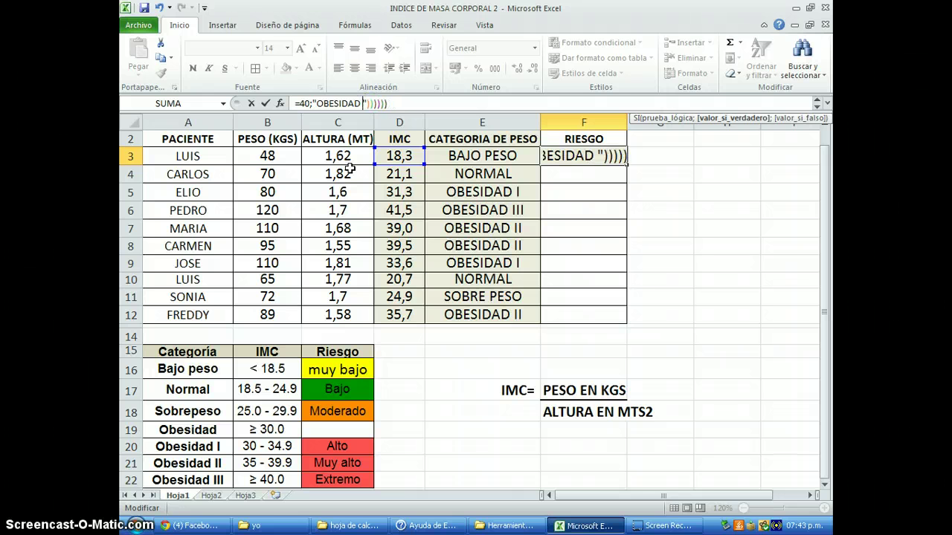
{"action": "key", "text": "BackSpace"}
{"action": "key", "text": "BackSpace"}
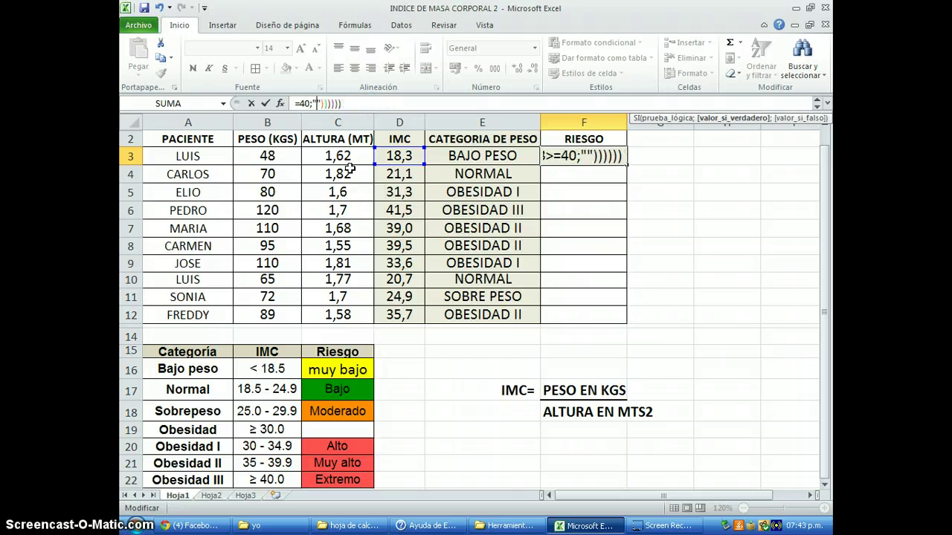
{"action": "type", "text": "EXTRE"}
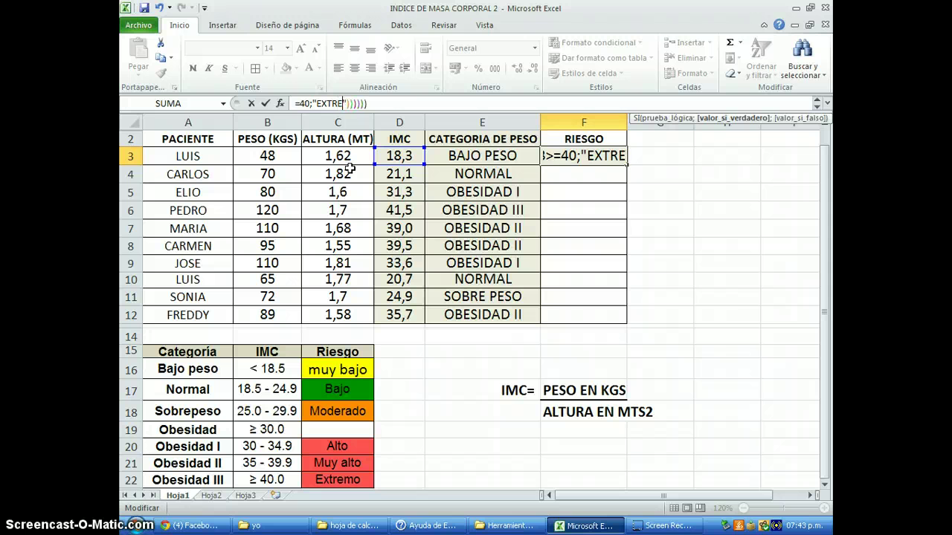
{"action": "type", "text": "MO"}
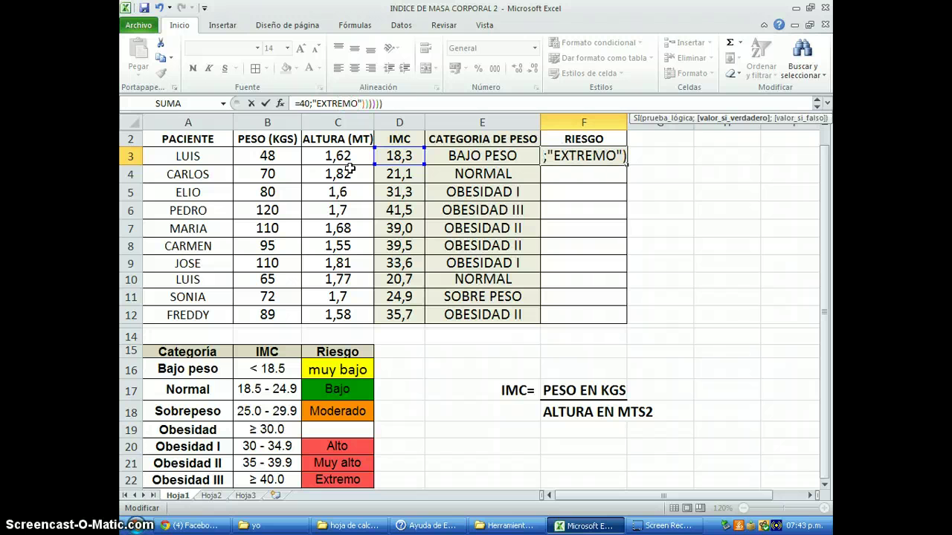
{"action": "left_click", "coordinate": [392, 101]}
{"action": "key", "text": "Return"}
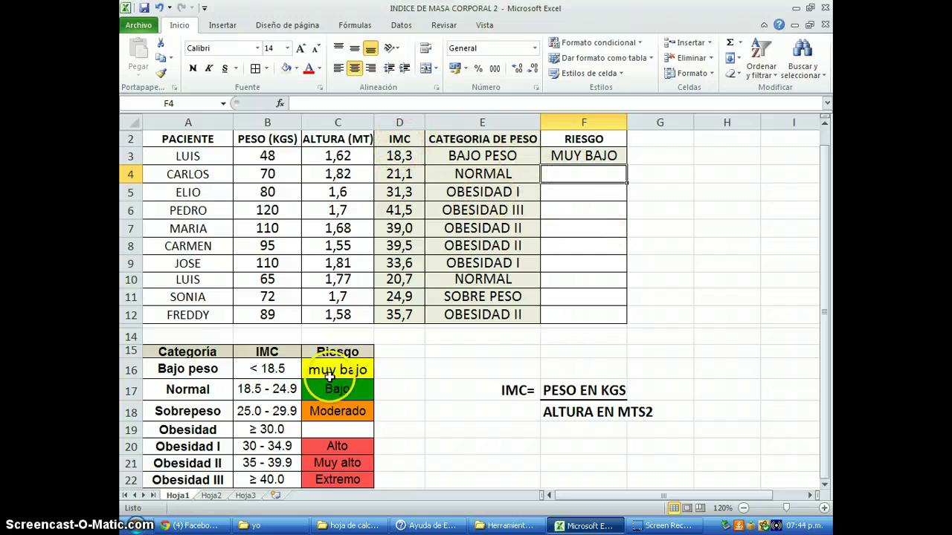
- Fill the RIESGO formula from F3 down to F12
{"action": "left_click", "coordinate": [618, 156]}
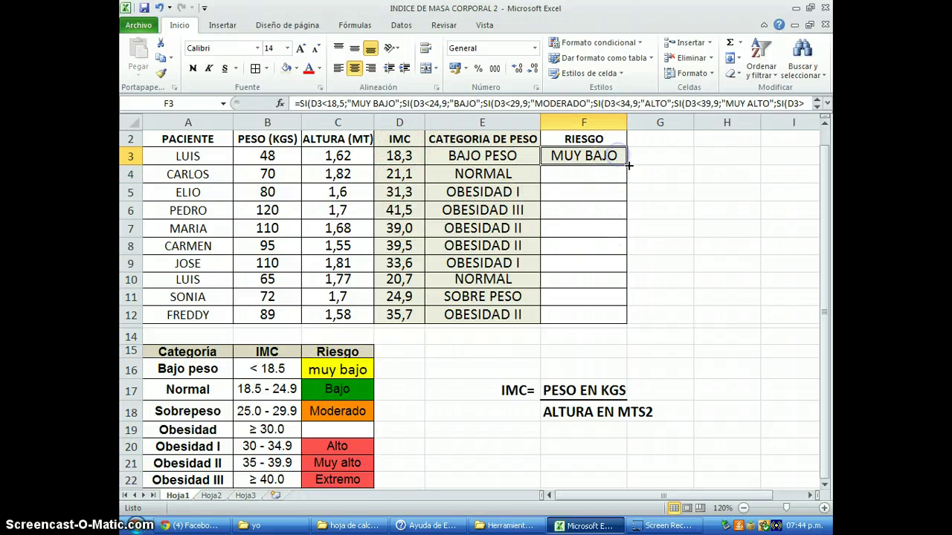
{"action": "left_click_drag", "start_coordinate": [627, 166], "coordinate": [624, 316]}
{"action": "left_click", "coordinate": [667, 296]}
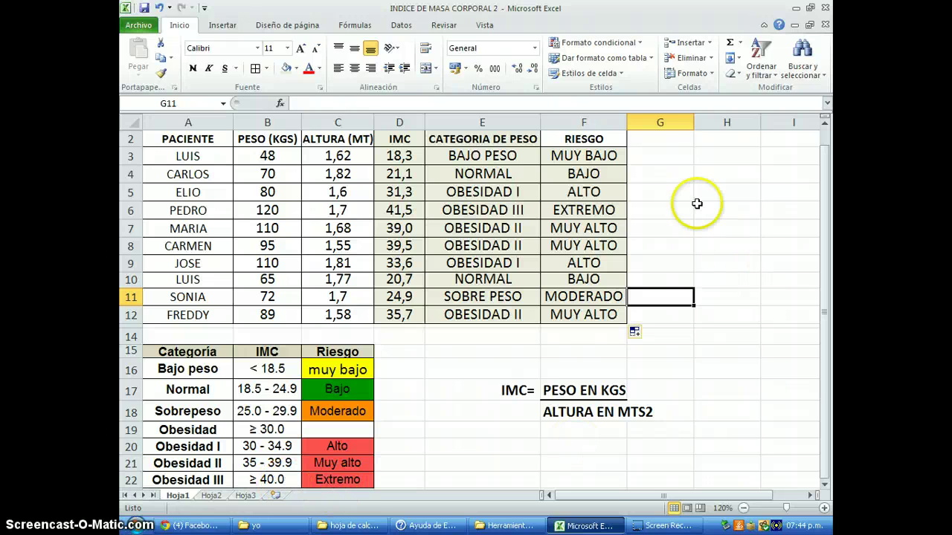
- Shade the RIESGO column F2:F12 with the same light tan fill as the IMC and category columns
{"action": "left_click", "coordinate": [584, 140]}
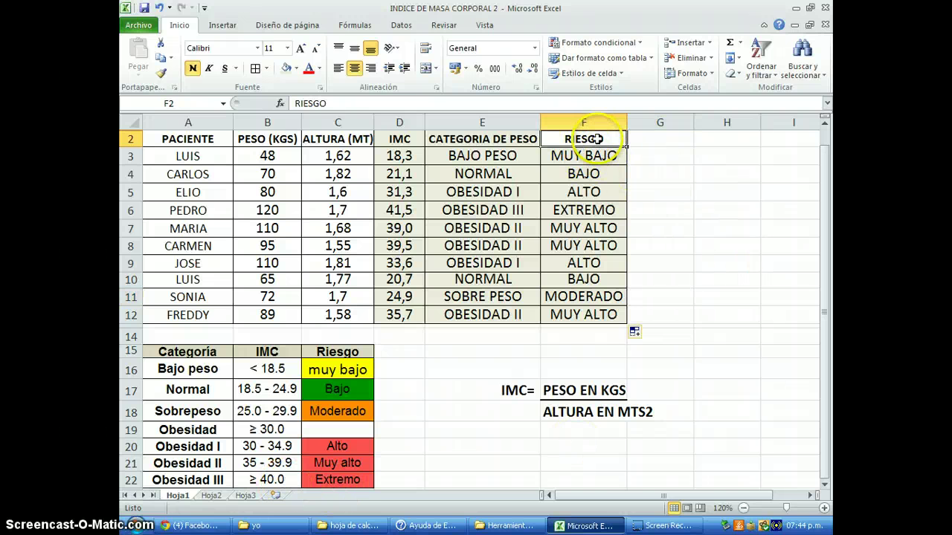
{"action": "left_click_drag", "start_coordinate": [601, 144], "coordinate": [597, 312]}
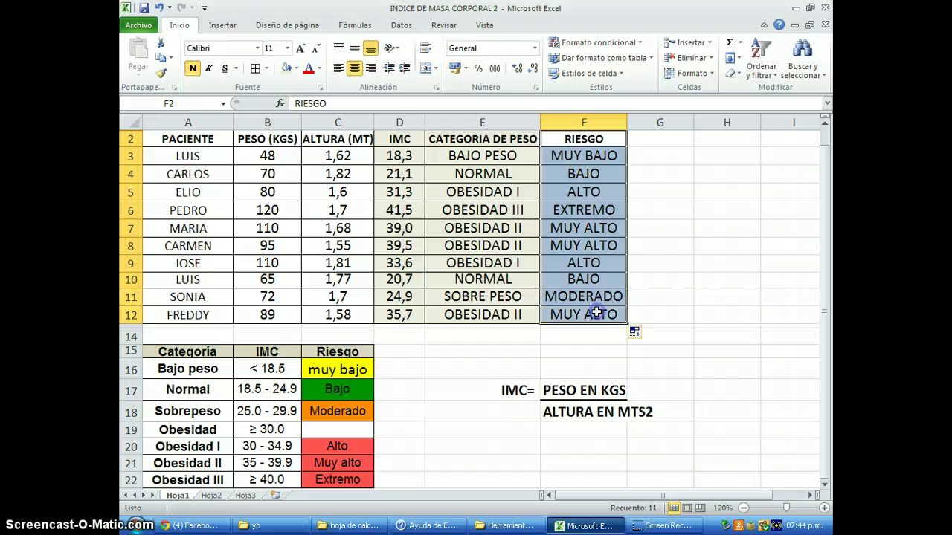
{"action": "left_click", "coordinate": [287, 68]}
{"action": "left_click", "coordinate": [661, 174]}
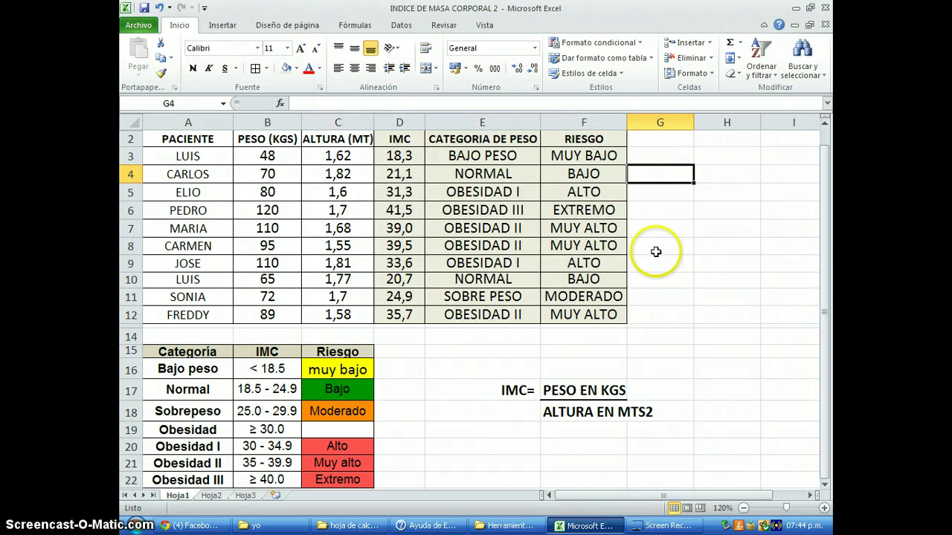
- Fill the table's header cells A2:F2 with the standard light blue color
{"action": "left_click_drag", "start_coordinate": [177, 139], "coordinate": [584, 139]}
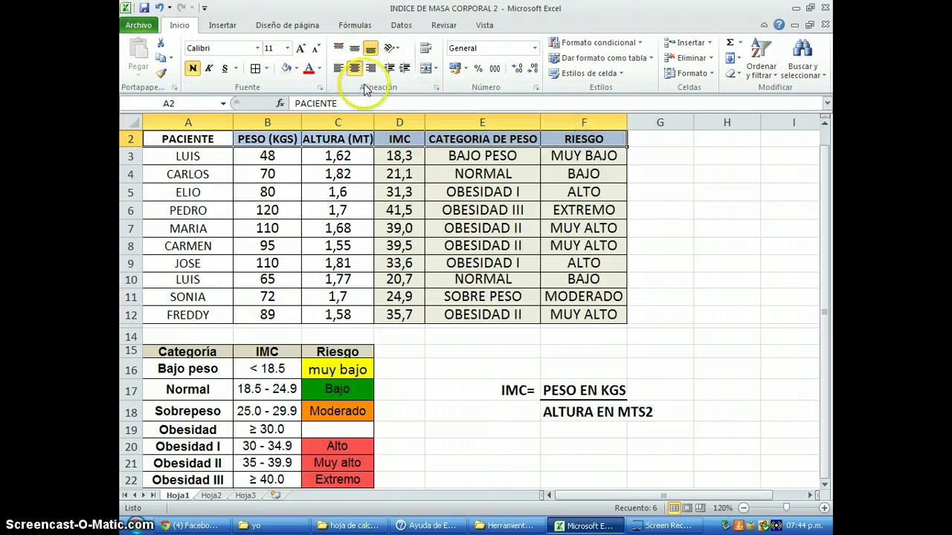
{"action": "left_click", "coordinate": [296, 69]}
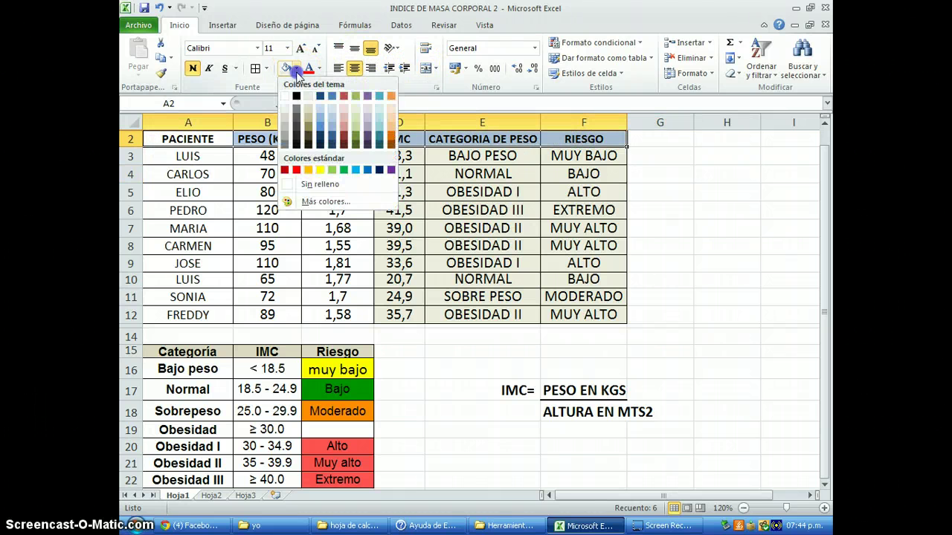
{"action": "left_click", "coordinate": [356, 170]}
{"action": "left_click", "coordinate": [675, 245]}
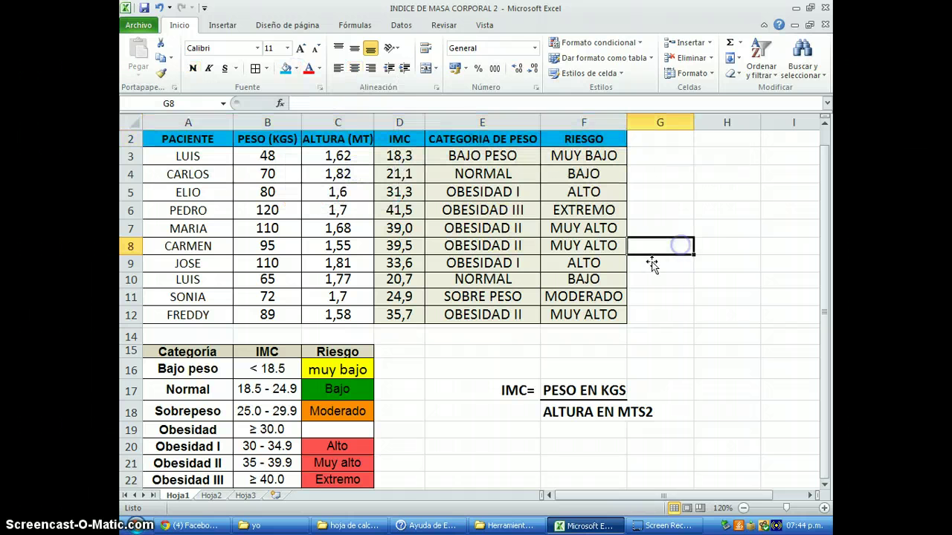
- Add a text-contains "EXTREMO" conditional format with light red fill and dark red text to F3, and fill it down to F12
{"action": "left_click", "coordinate": [583, 157]}
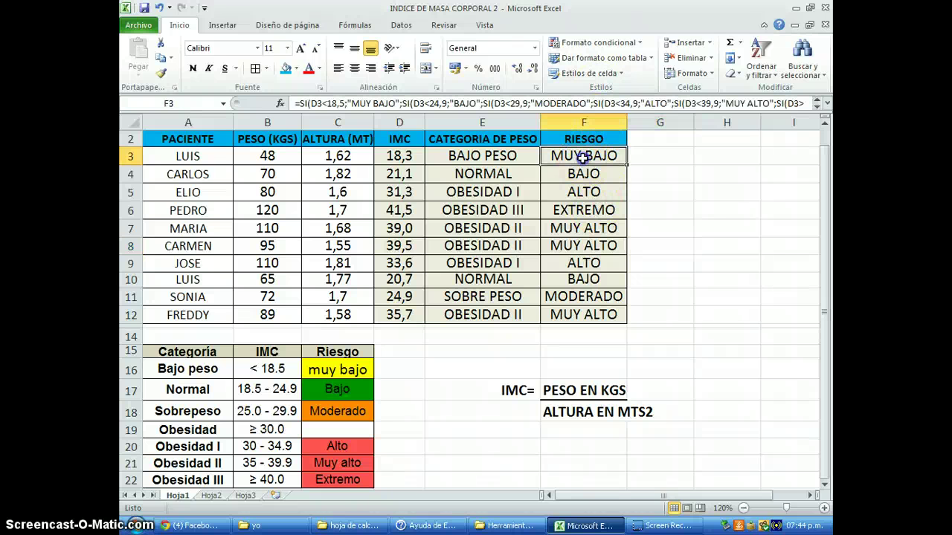
{"action": "left_click", "coordinate": [628, 43]}
{"action": "mouse_move", "coordinate": [621, 73]}
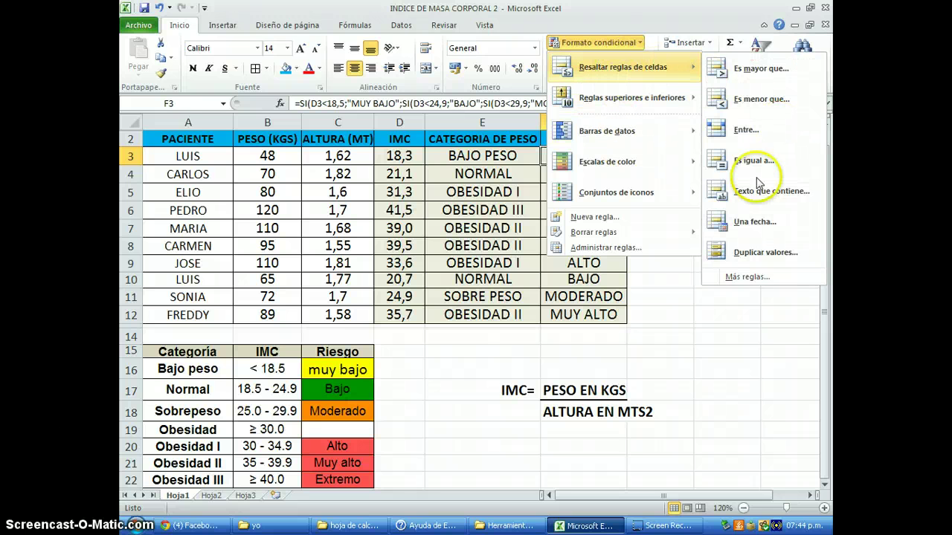
{"action": "left_click", "coordinate": [745, 197]}
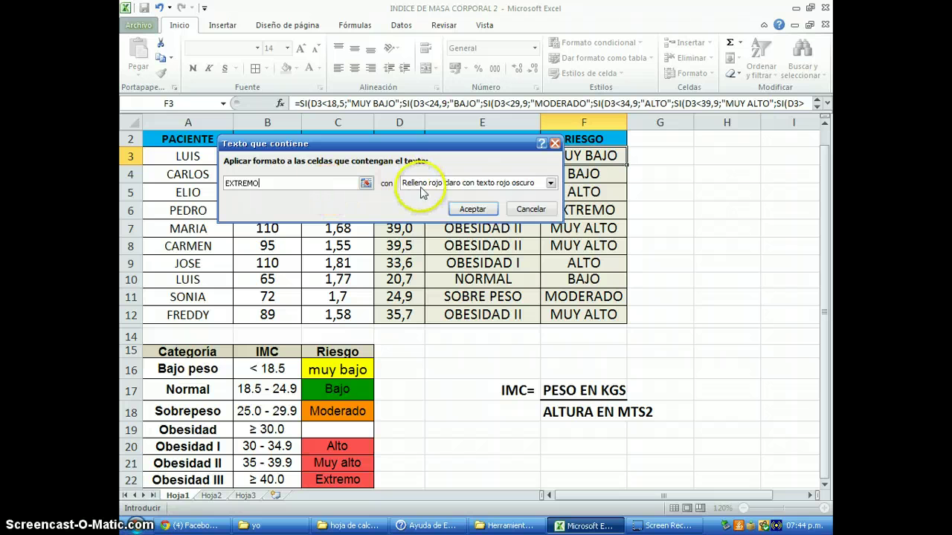
{"action": "left_click", "coordinate": [474, 208]}
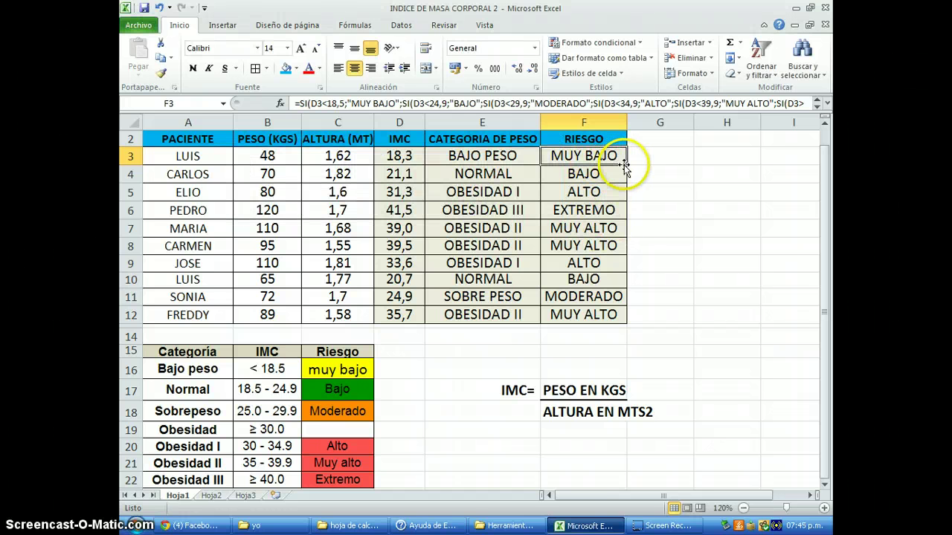
{"action": "left_click_drag", "start_coordinate": [631, 263], "coordinate": [629, 324]}
{"action": "left_click", "coordinate": [659, 297]}
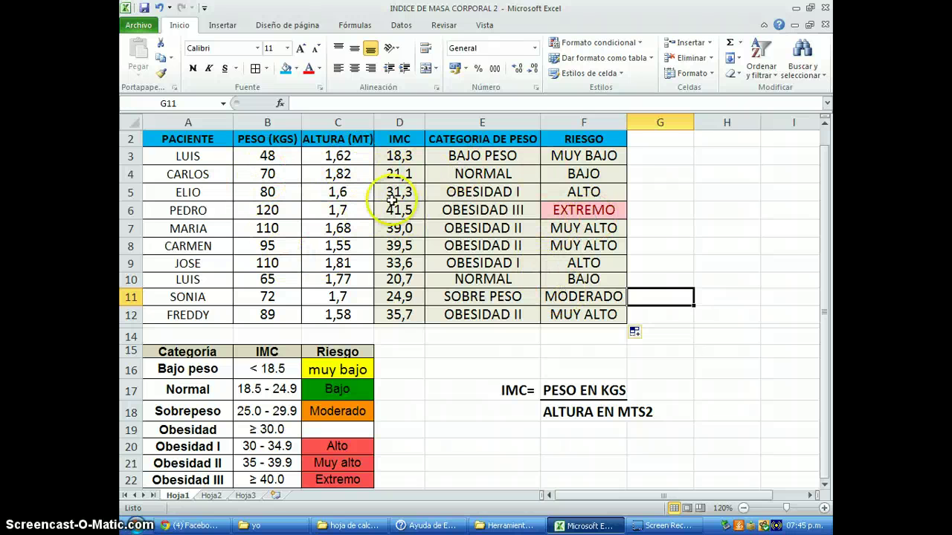
- Set the weight in B4 to 50 kg to test the formulas
{"action": "left_click", "coordinate": [269, 177]}
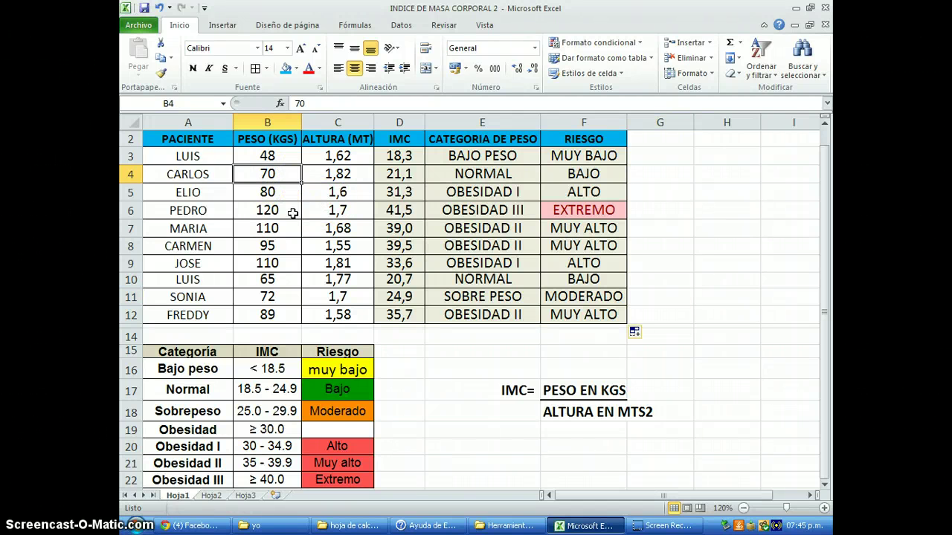
{"action": "type", "text": "50"}
{"action": "key", "text": "Return"}
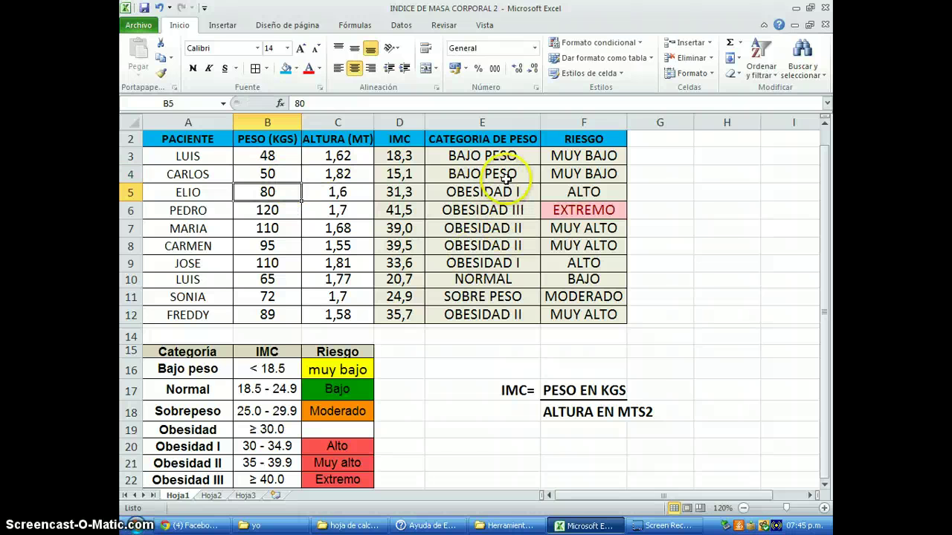
- Set the weight in B4 to 100 kg to test the risk classification
{"action": "left_click", "coordinate": [283, 174]}
{"action": "type", "text": "10"}
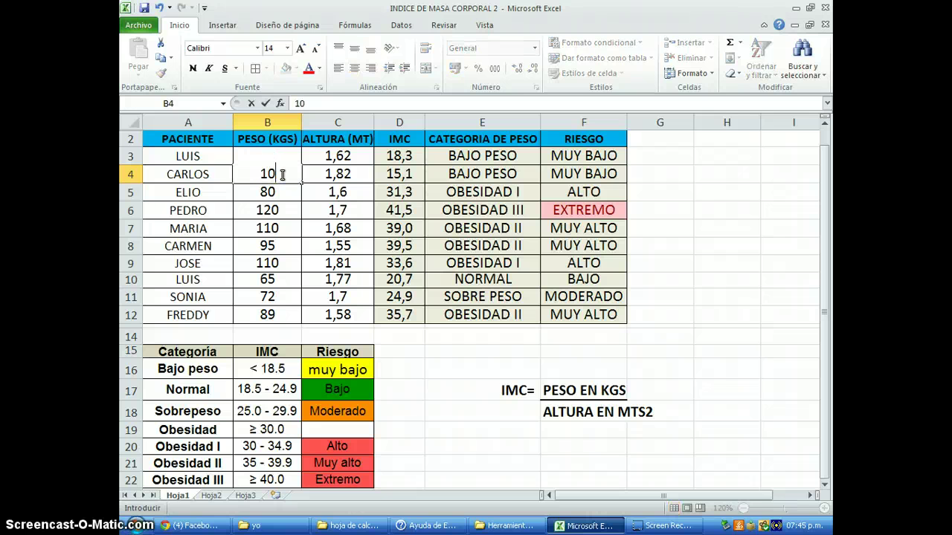
{"action": "type", "text": "0"}
{"action": "left_click", "coordinate": [673, 208]}
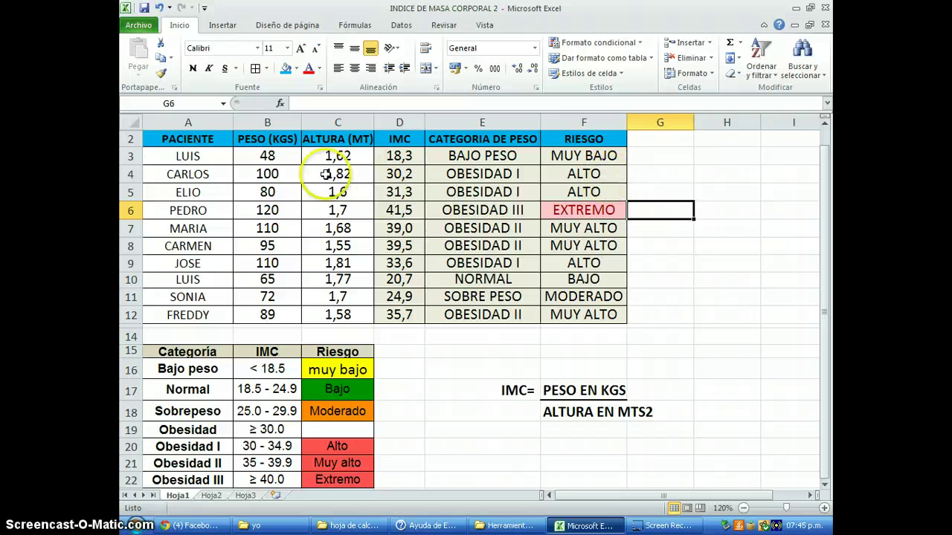
- Set the weight in B4 to 120 kg to test the risk classification again
{"action": "left_click", "coordinate": [277, 179]}
{"action": "type", "text": "12"}
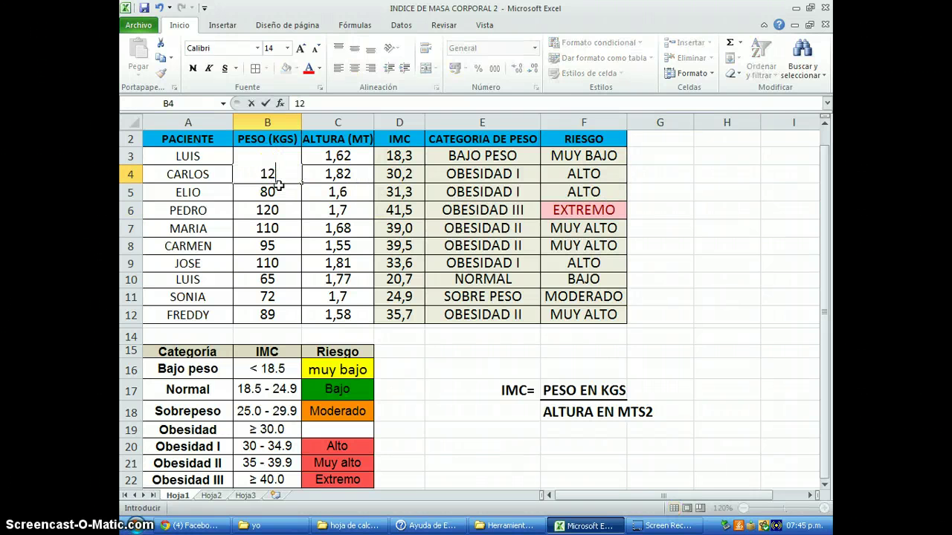
{"action": "type", "text": "0"}
{"action": "key", "text": "Return"}
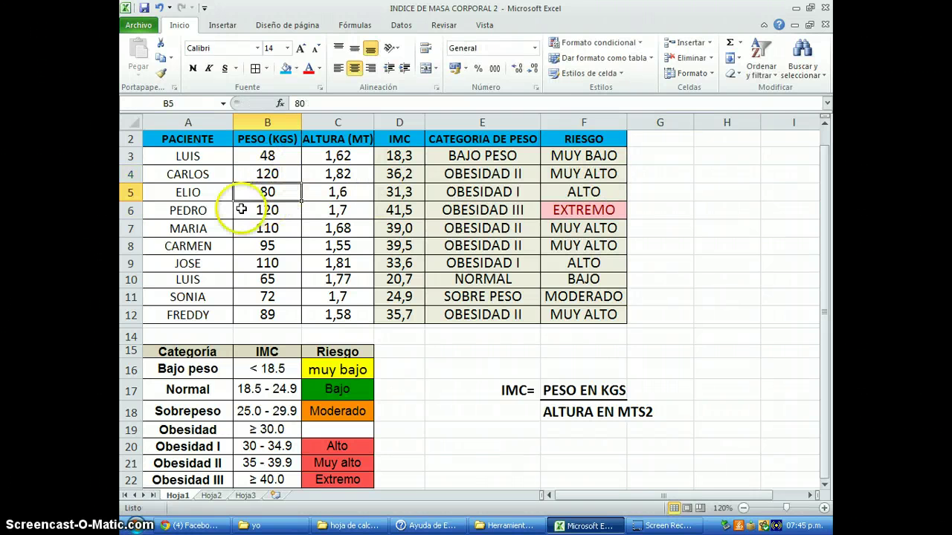
- Set the weight in B4 to 140 kg to test the "EXTREMO" conditional format
{"action": "left_click", "coordinate": [283, 174]}
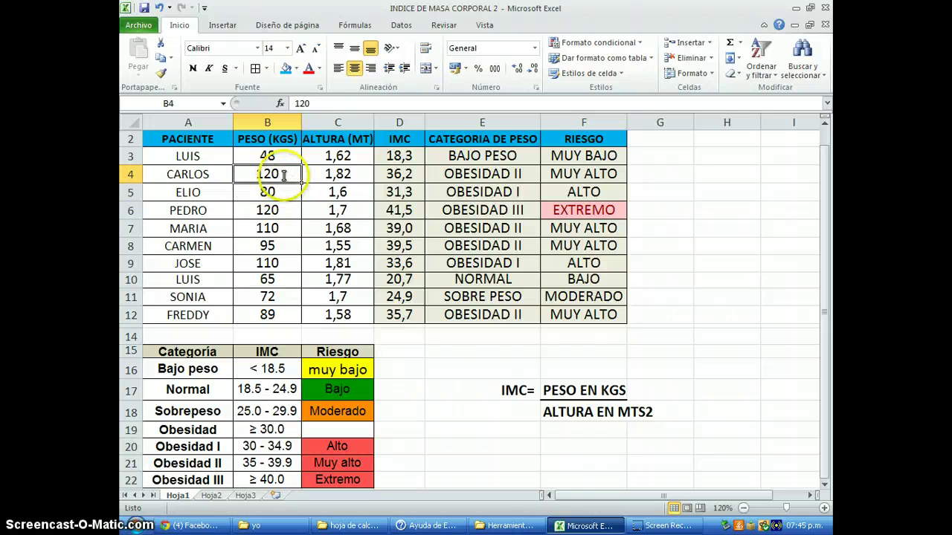
{"action": "type", "text": "140"}
{"action": "key", "text": "Return"}
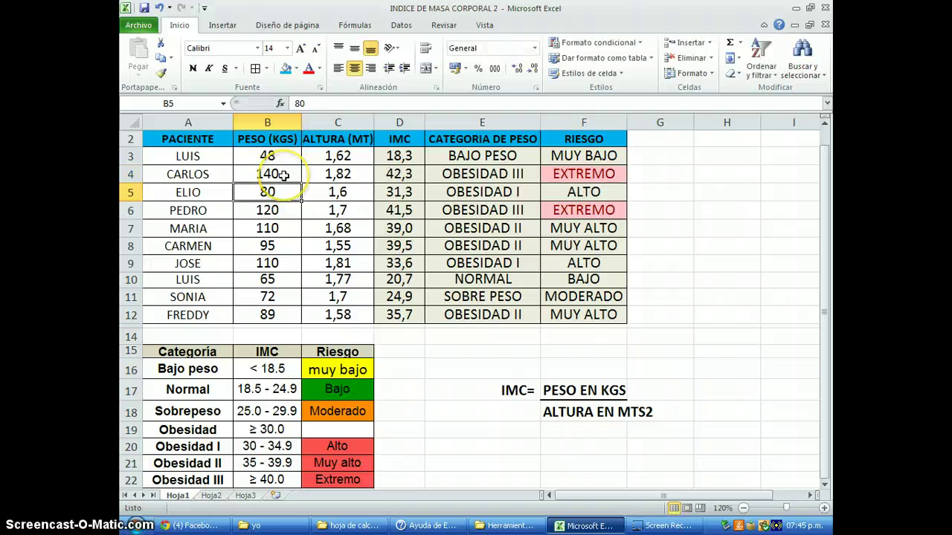